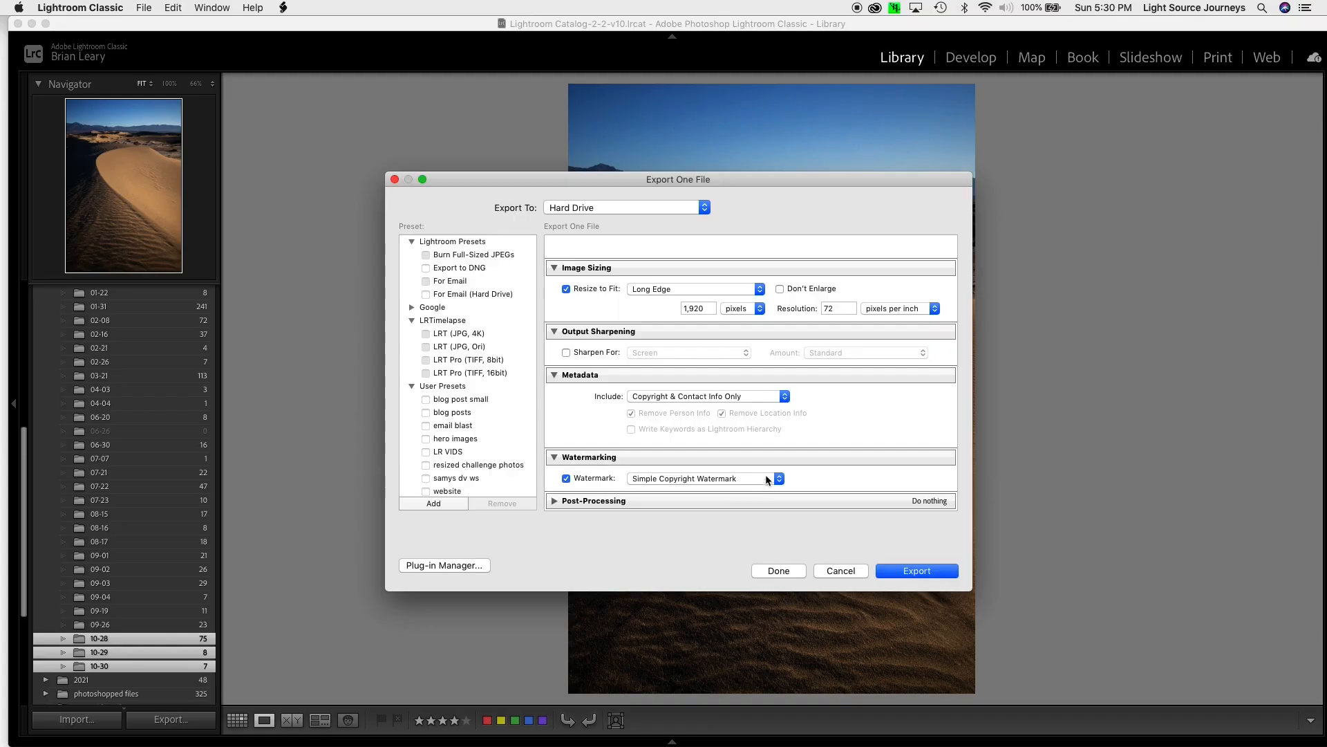
Step: Open the watermark editor, replace the watermark text with the photographer's name, and set its font to Apple Chancery
left_click(767, 477)
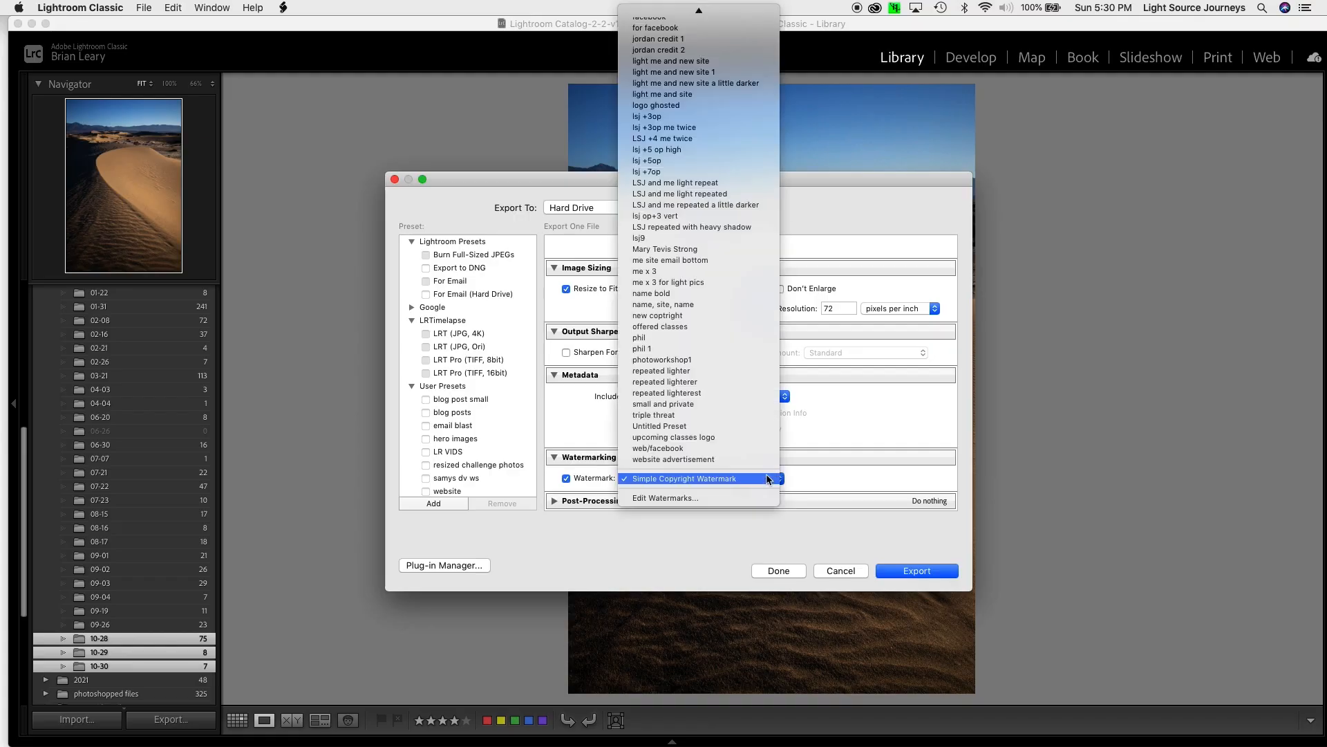
left_click(701, 498)
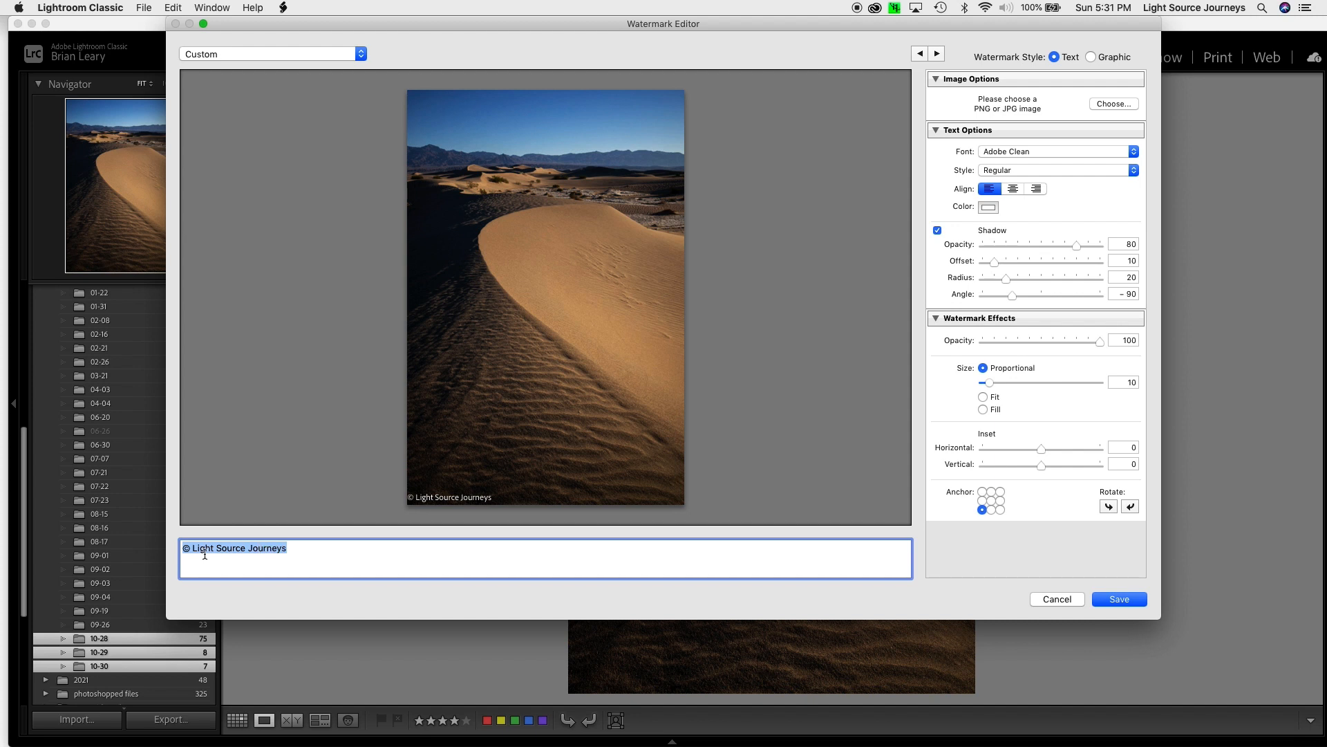
mouse_move(425, 492)
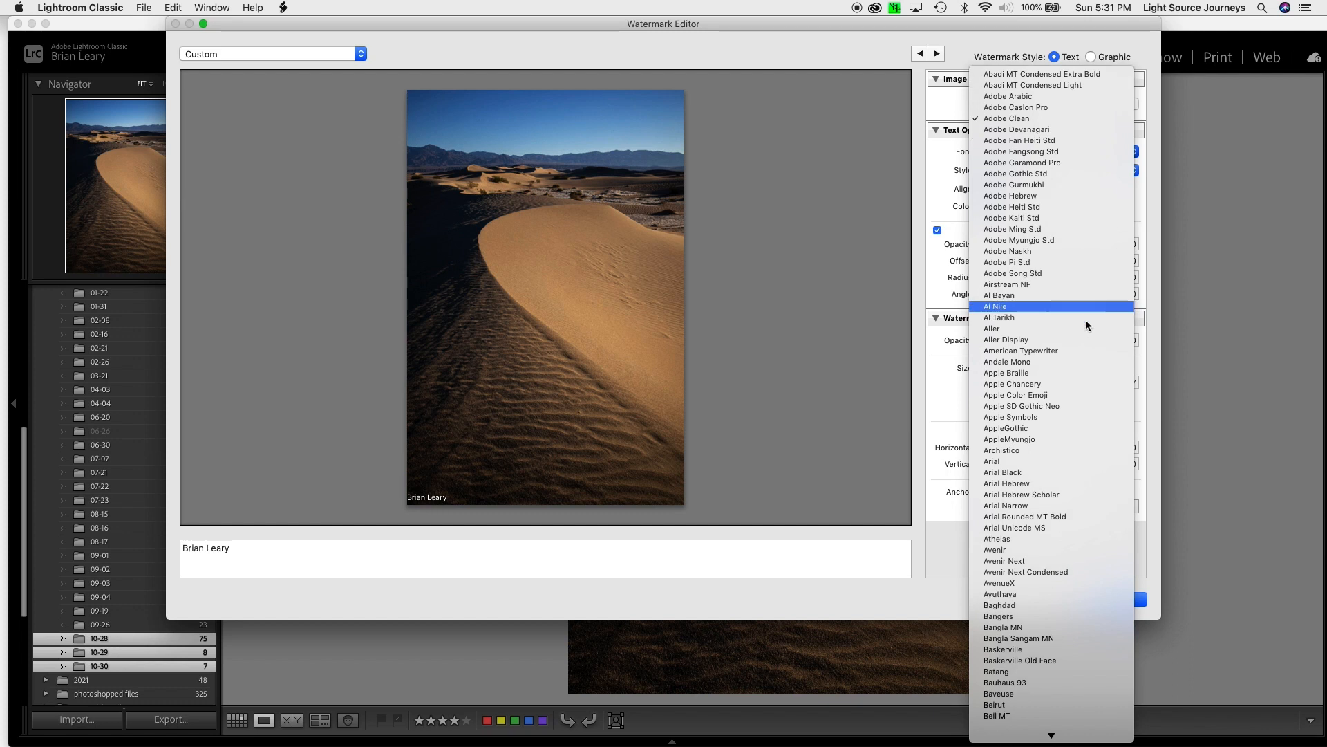
scroll(1085, 319, "down", 10)
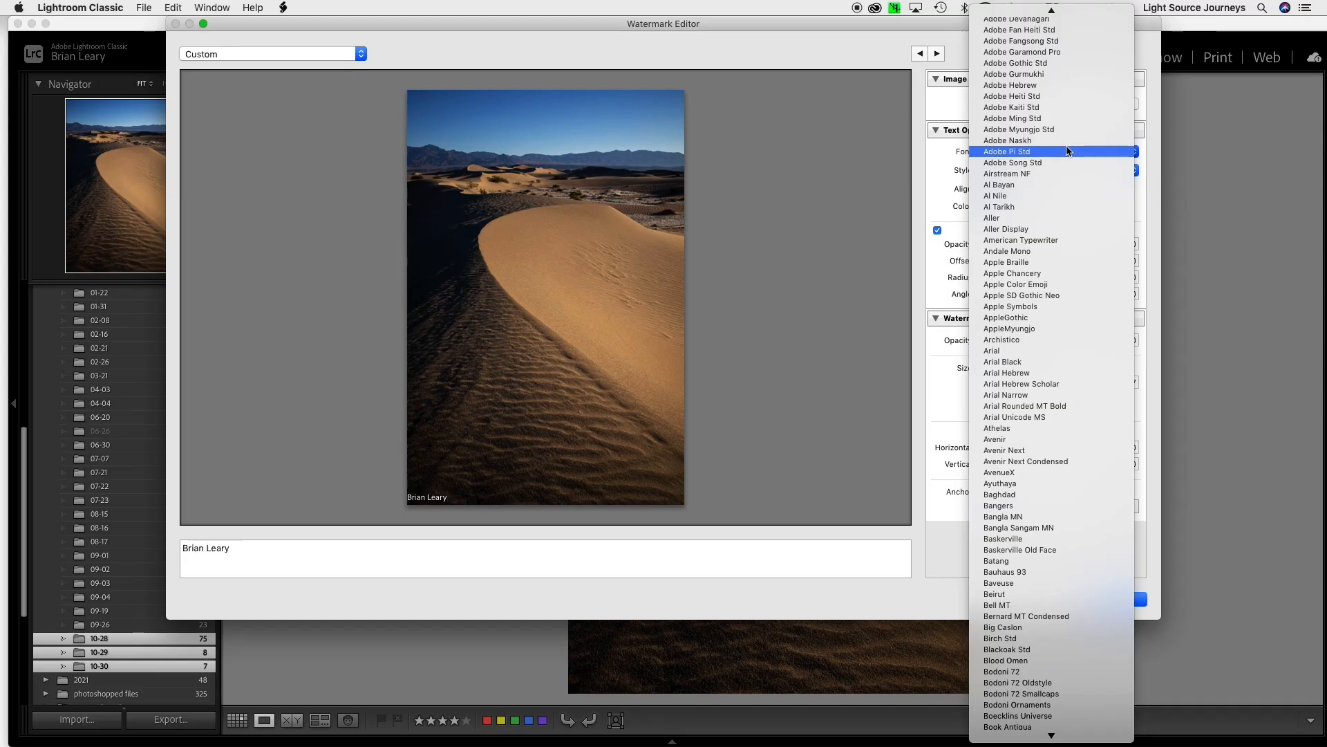
scroll(1037, 148, "down", 2)
left_click(1038, 252)
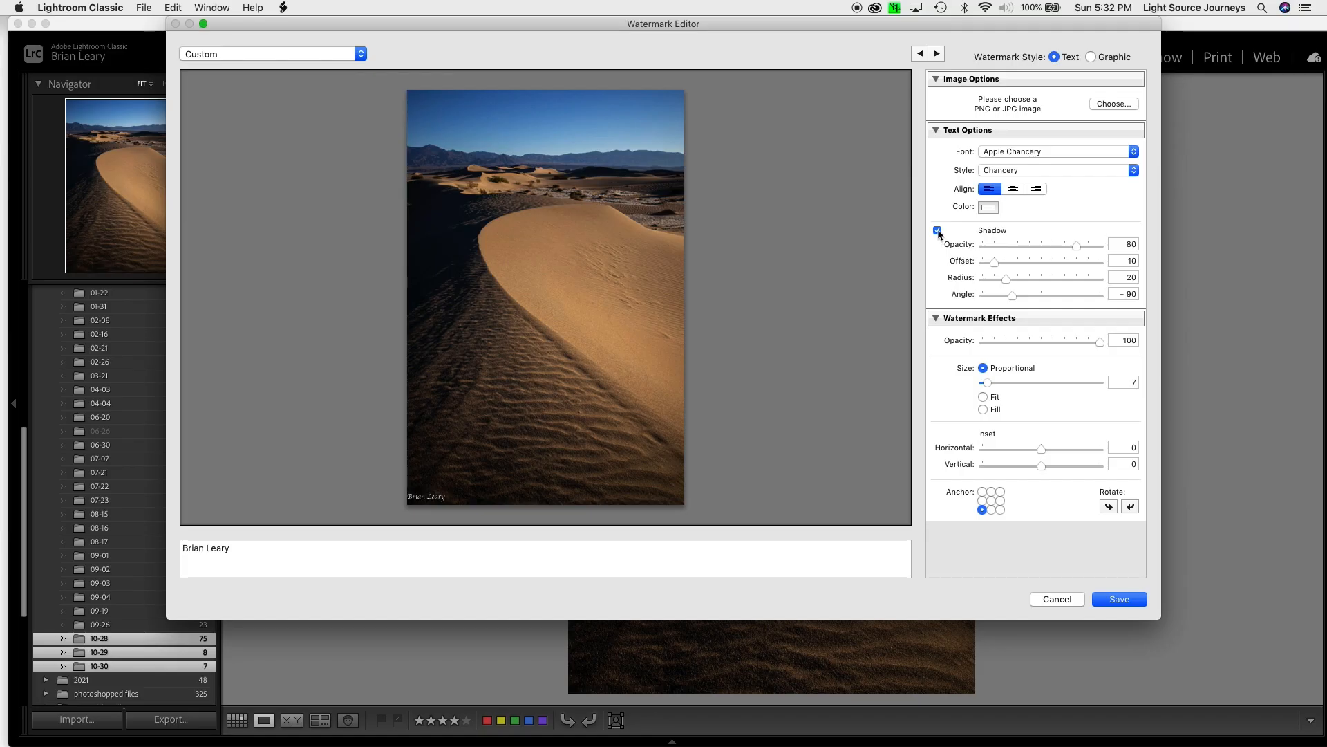
Step: Disable the watermark's shadow and enlarge it to proportional size 43 with insets of 1 horizontal and -1 vertical
left_click(938, 231)
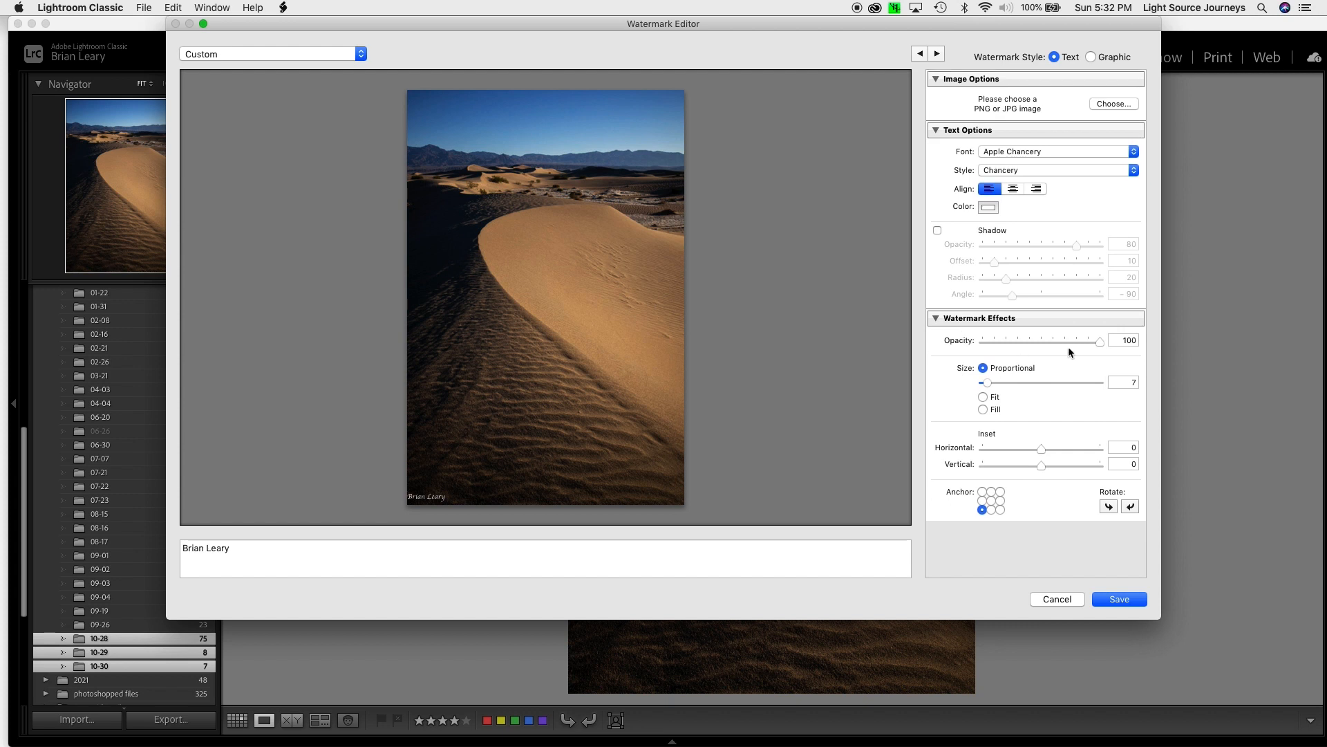
mouse_move(1102, 342)
left_mouse_down()
mouse_move(1014, 352)
mouse_move(1122, 355)
left_mouse_up()
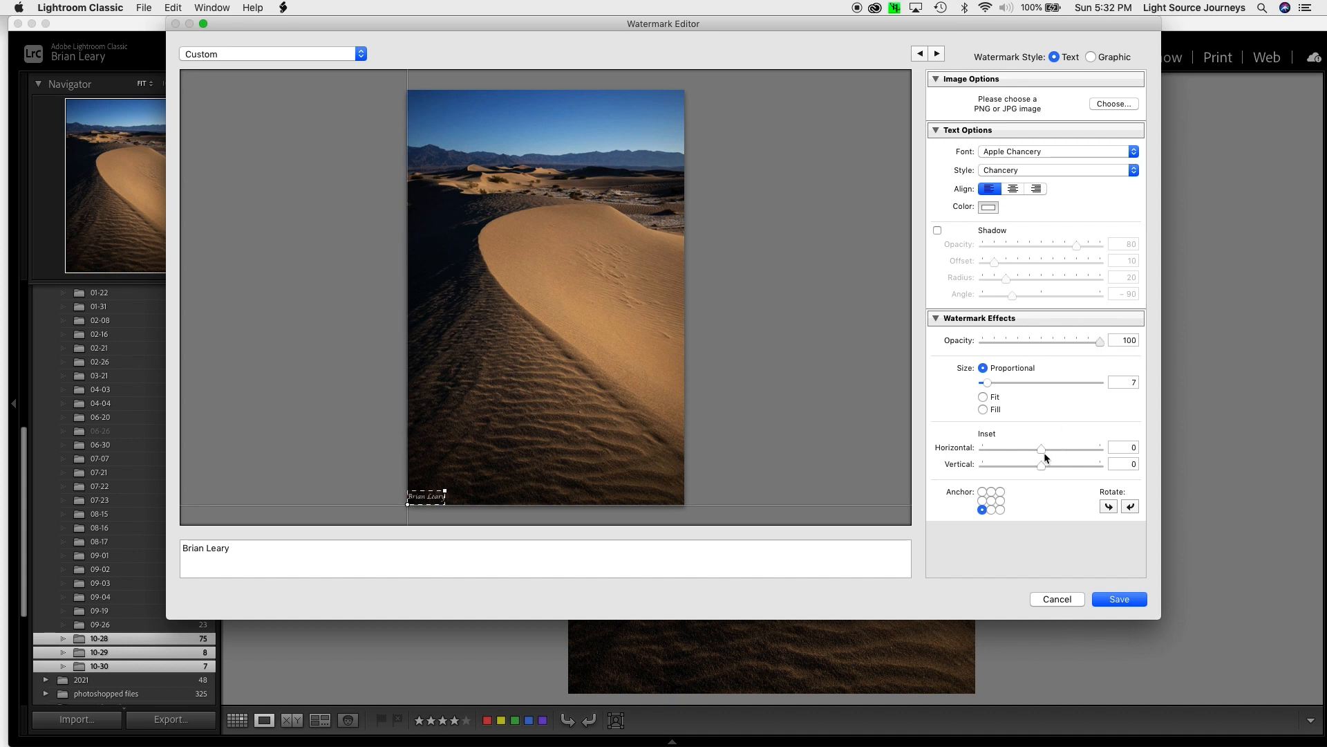
left_click_drag(987, 386, 1017, 382)
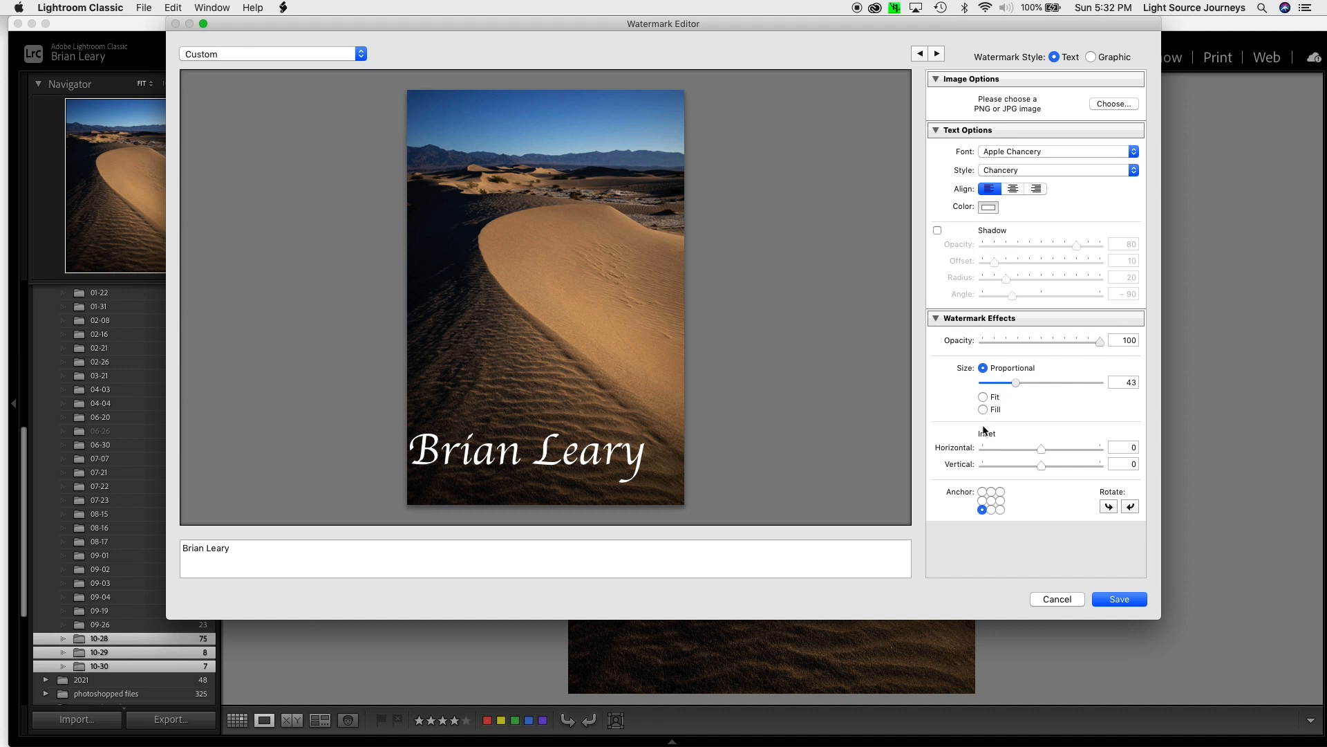
mouse_move(1040, 447)
left_mouse_down()
mouse_move(1023, 449)
mouse_move(1048, 449)
mouse_move(1023, 465)
mouse_move(1033, 463)
left_mouse_up()
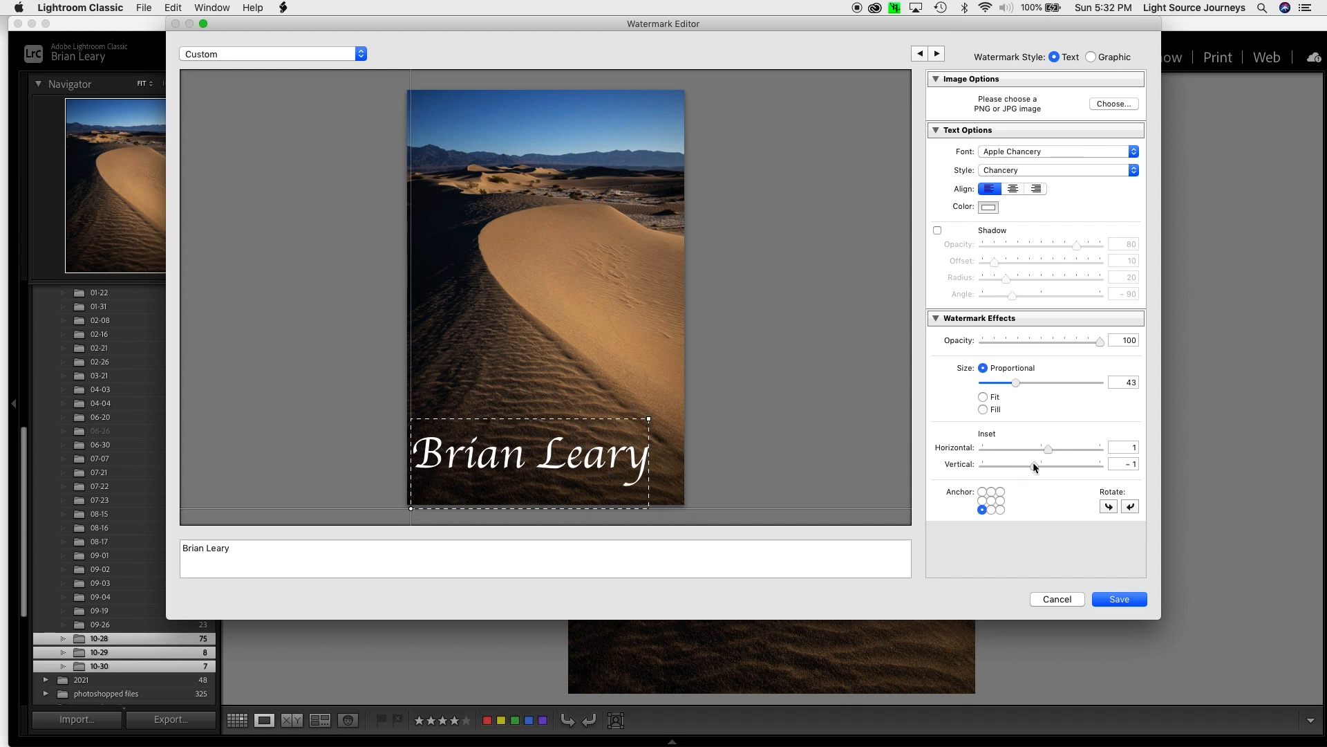
Step: Try the watermark at the centre, top-right and bottom-right anchors, and return it to the bottom-left anchor
left_click(993, 502)
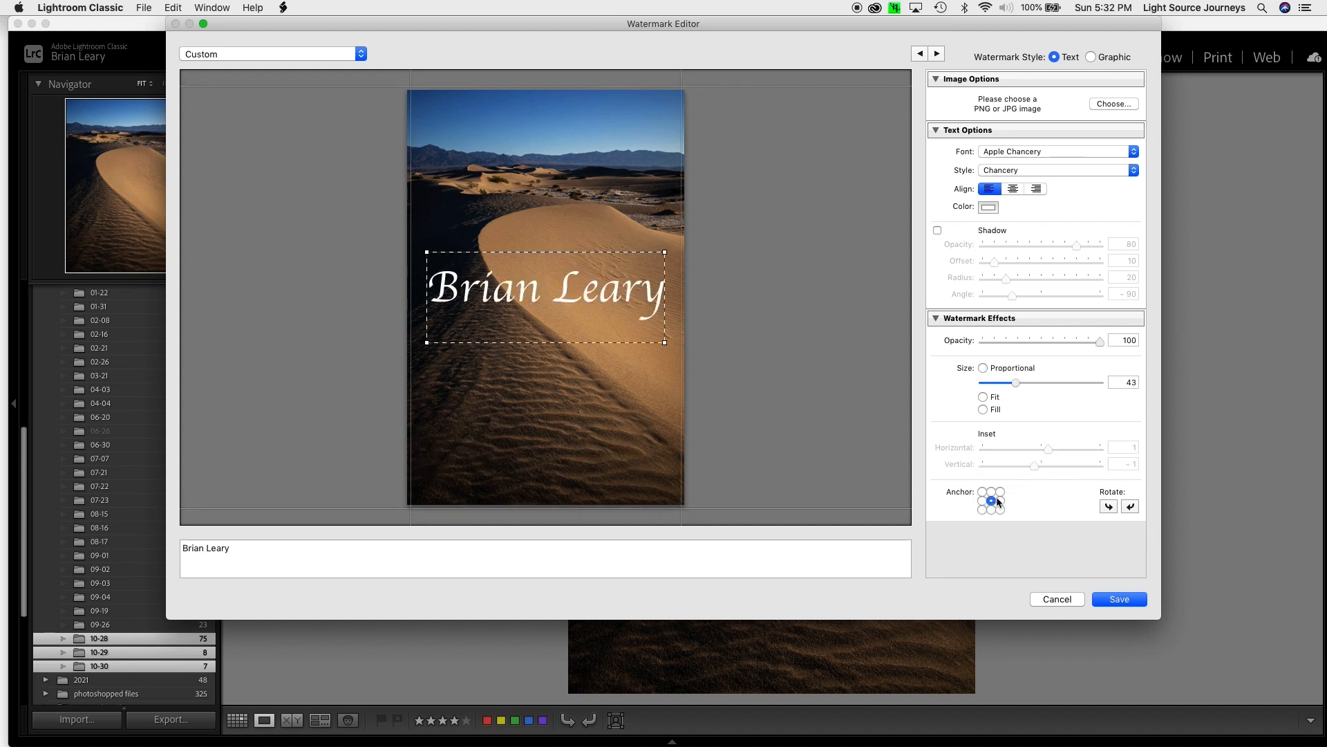
left_click(1000, 493)
left_click(1001, 510)
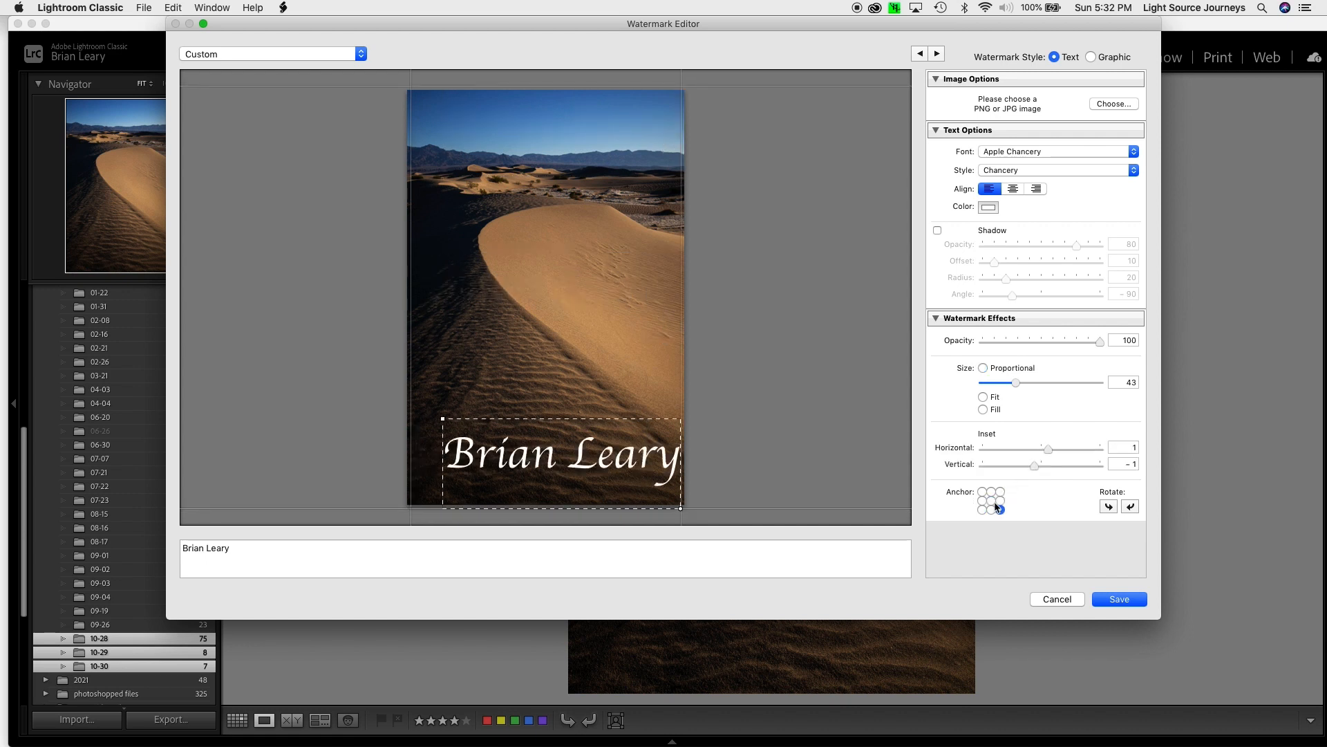
left_click(993, 503)
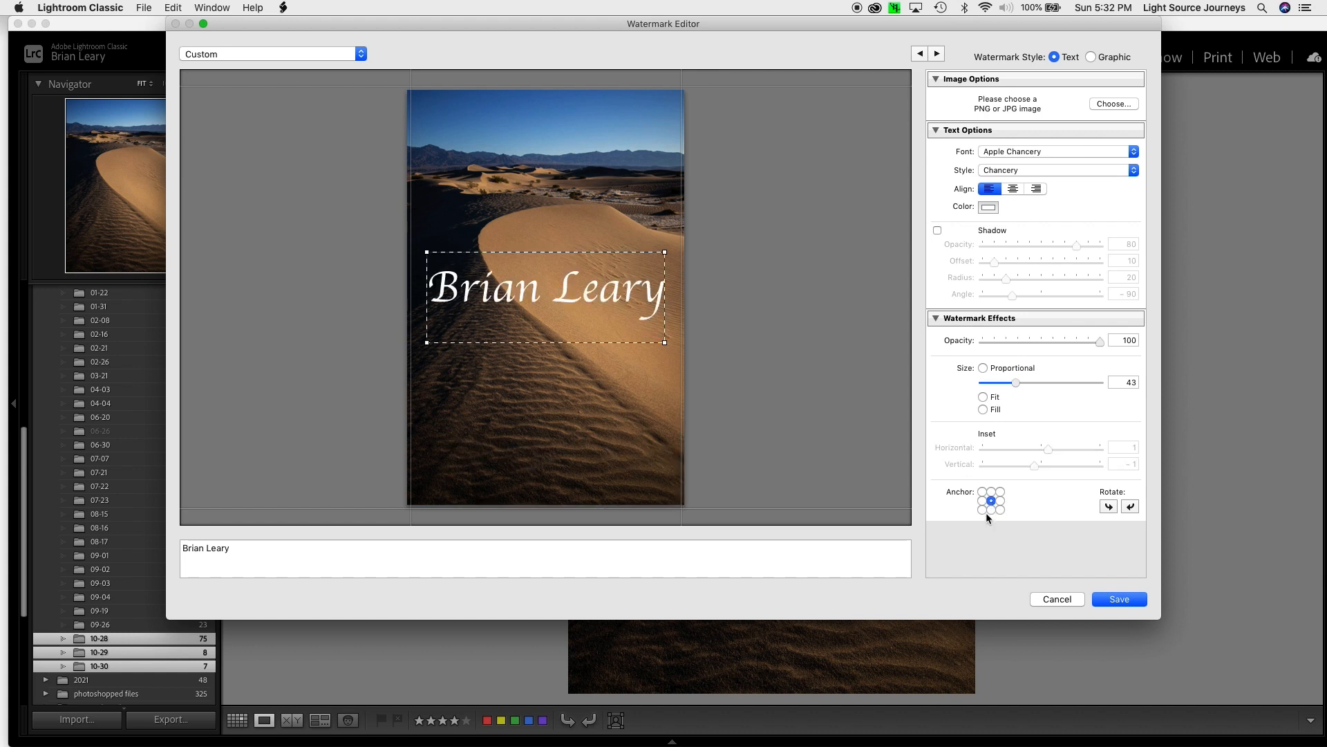
left_click(983, 510)
Step: Reduce the watermark's size to 19 and set its insets to 5 horizontal and 2 vertical
left_click_drag(1014, 388, 996, 383)
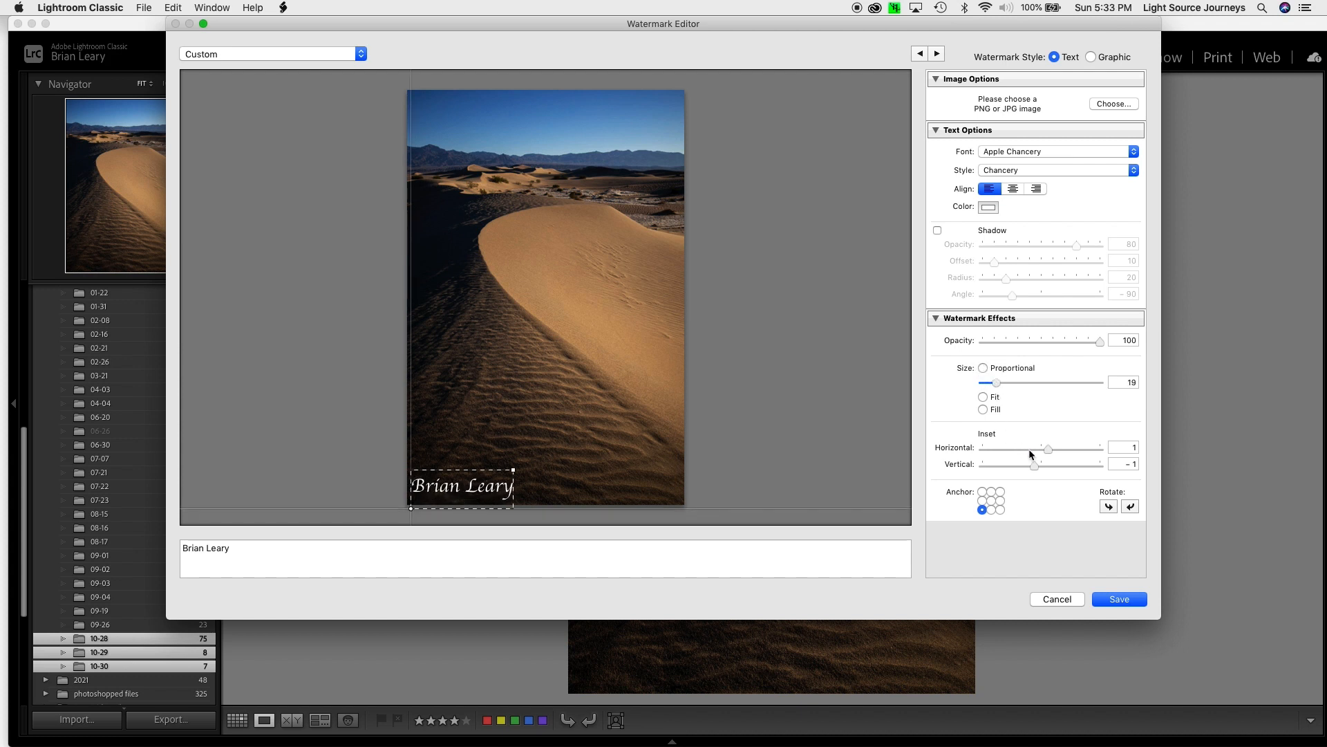
mouse_move(1048, 448)
left_mouse_down()
mouse_move(1075, 451)
mouse_move(1039, 467)
mouse_move(1051, 468)
left_mouse_up()
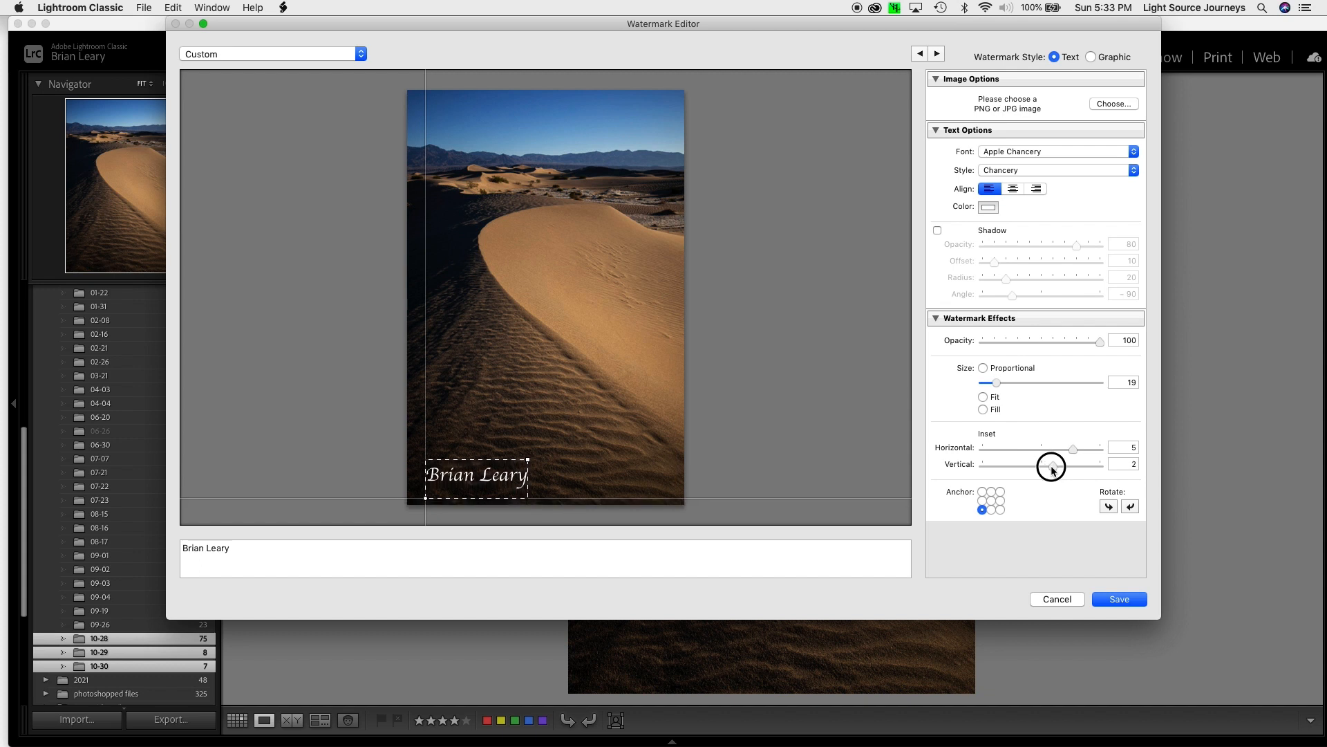
left_click_drag(1056, 480, 1064, 503)
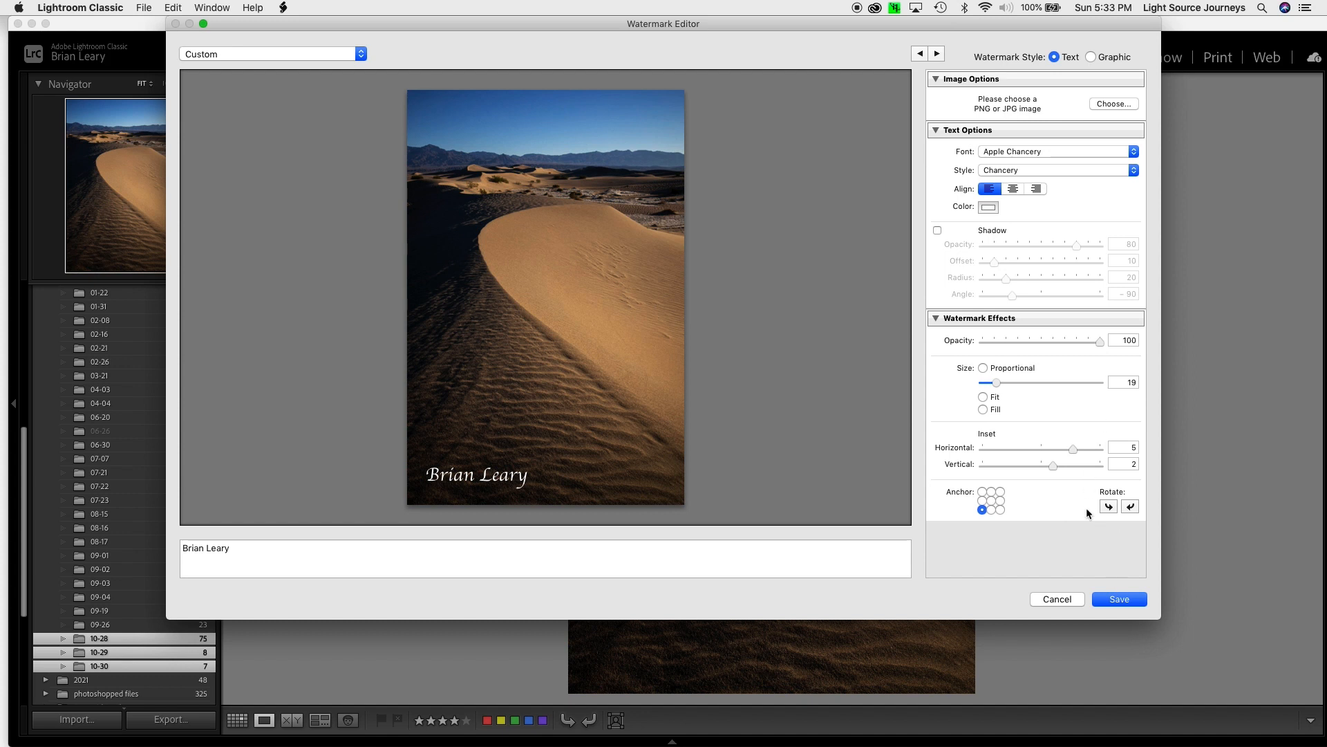
Step: Save the watermark as a preset named "signature" and export the photo with that watermark applied
left_click(1114, 600)
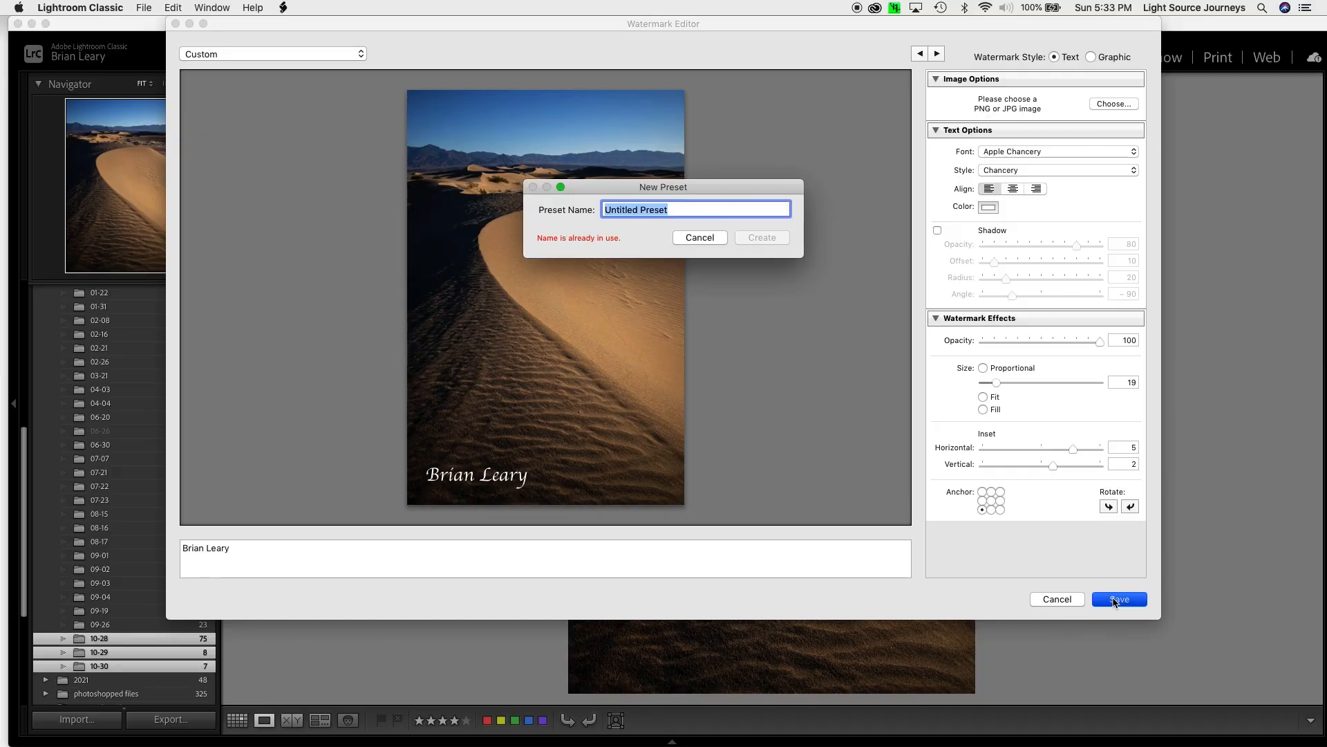
type("signature")
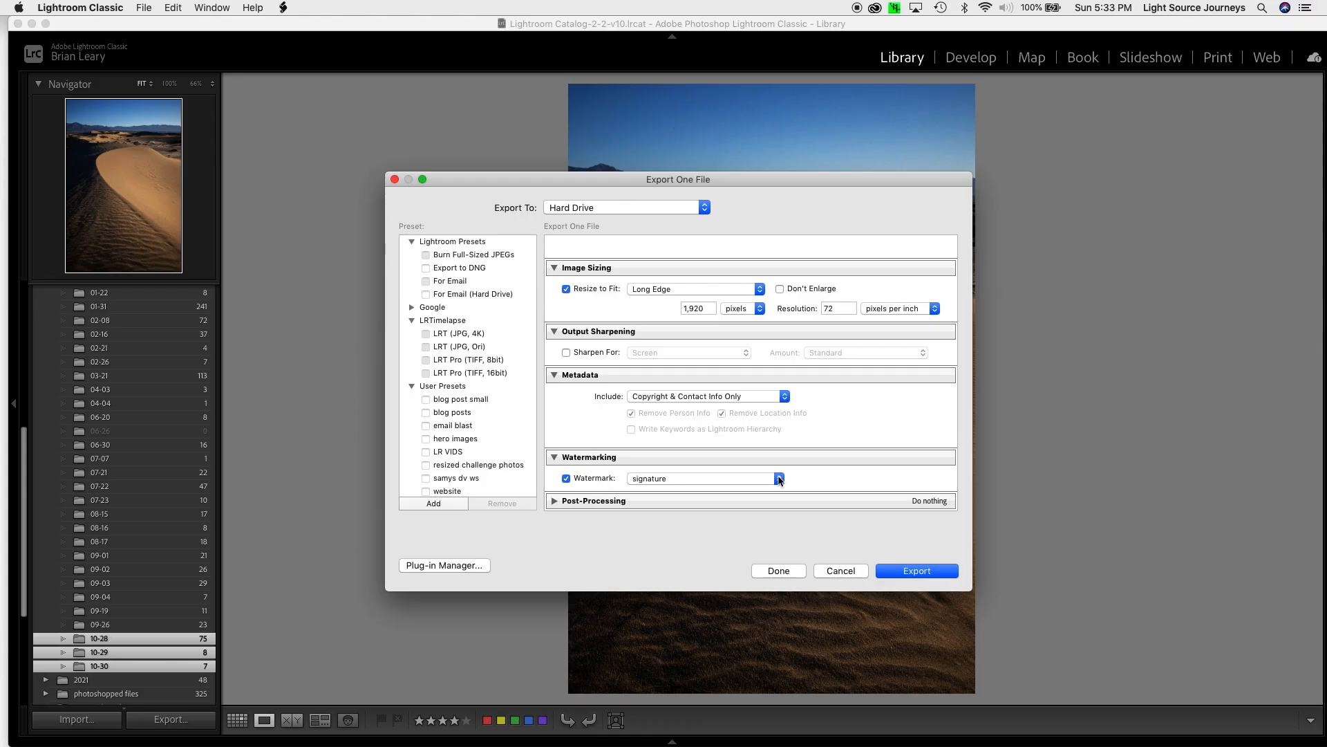
left_click(780, 478)
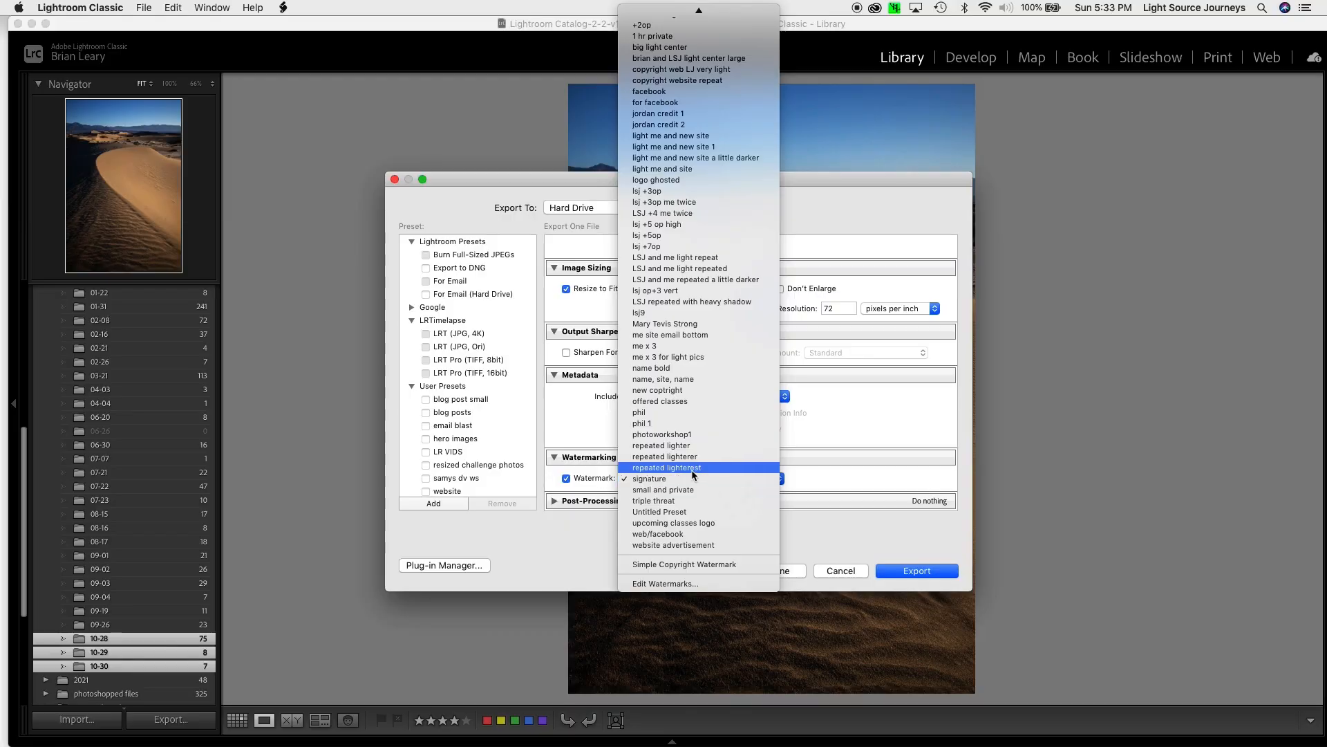
left_click(828, 526)
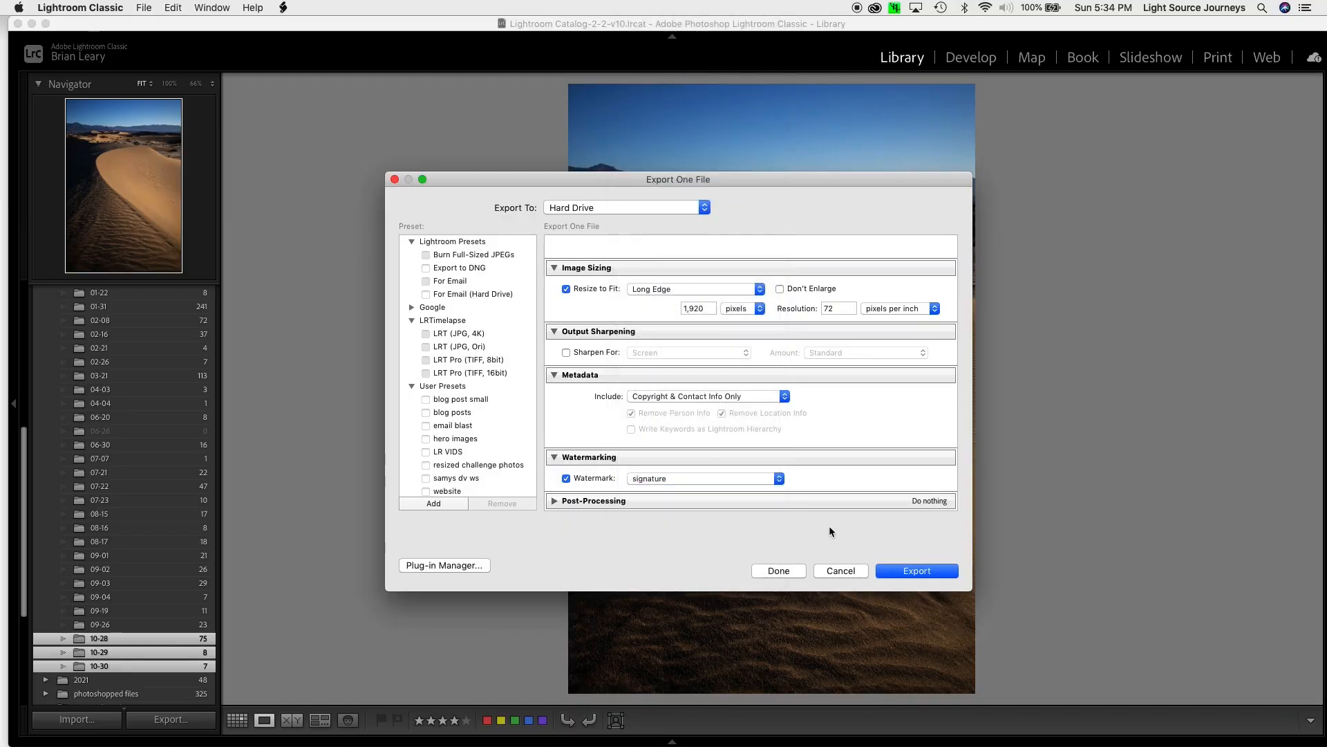
left_click(902, 571)
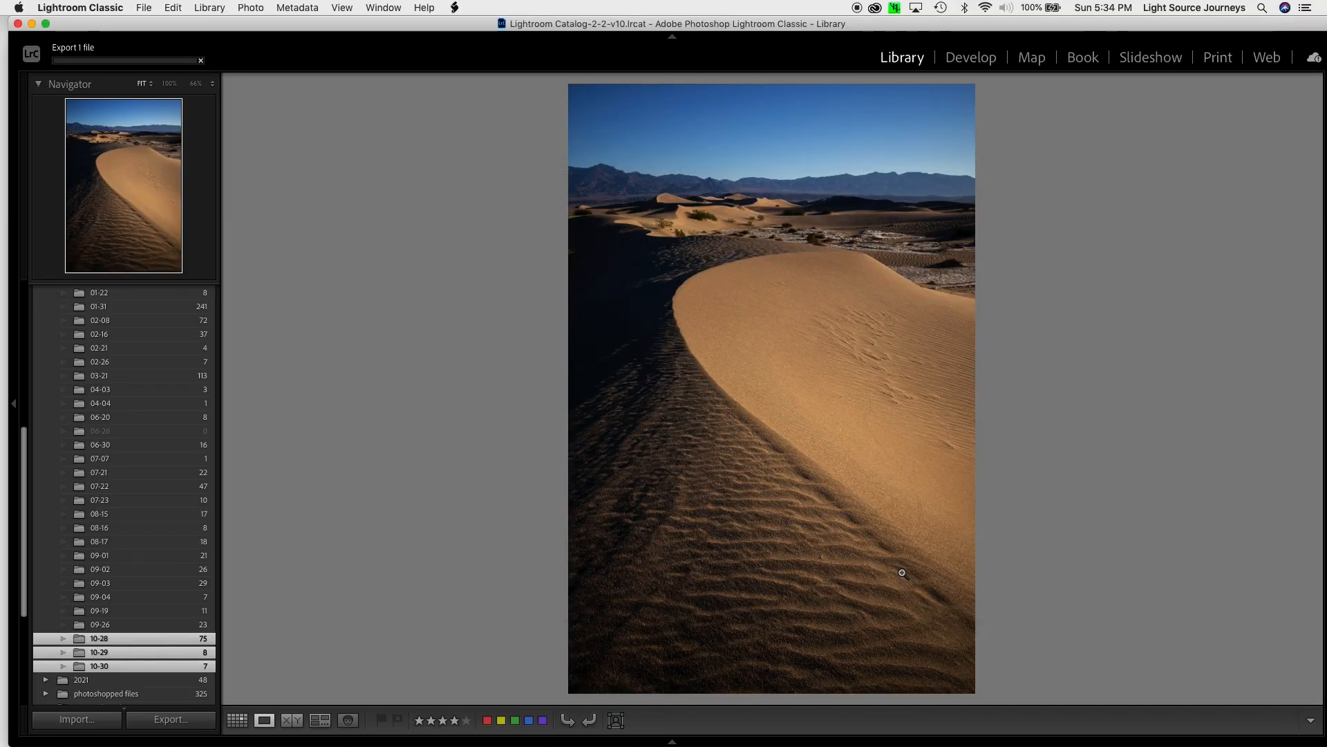
Step: Switch to Finder, open the Death Valley Winners folder on the desktop, and preview the exported L1000718.jpg
key("super+m")
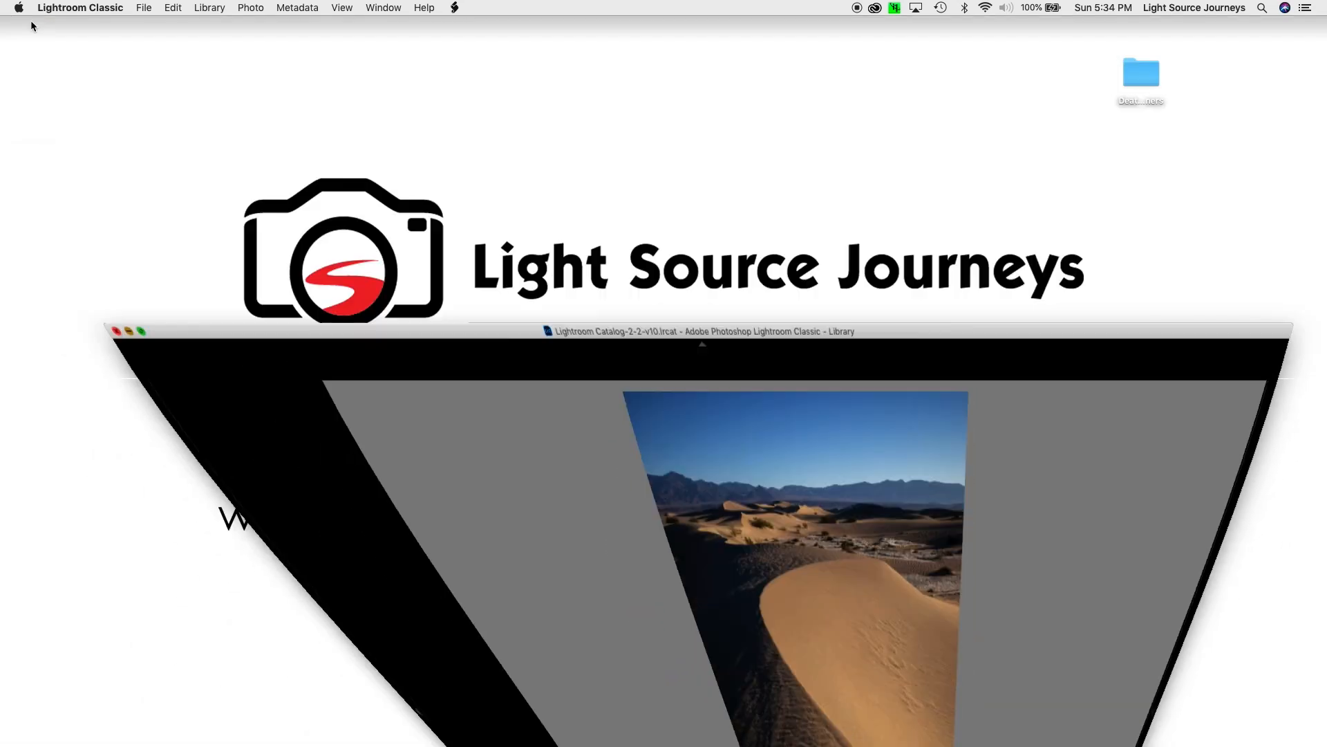
double_click(1140, 76)
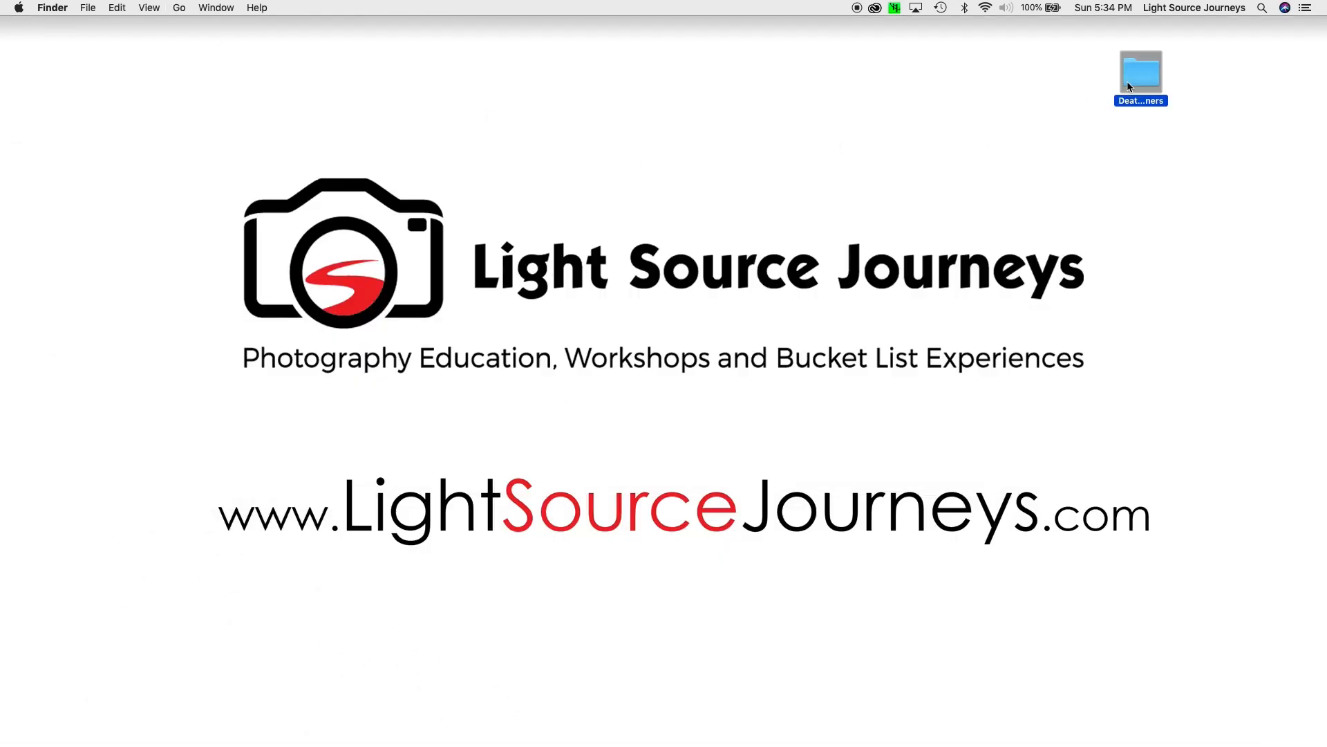
left_click(785, 204)
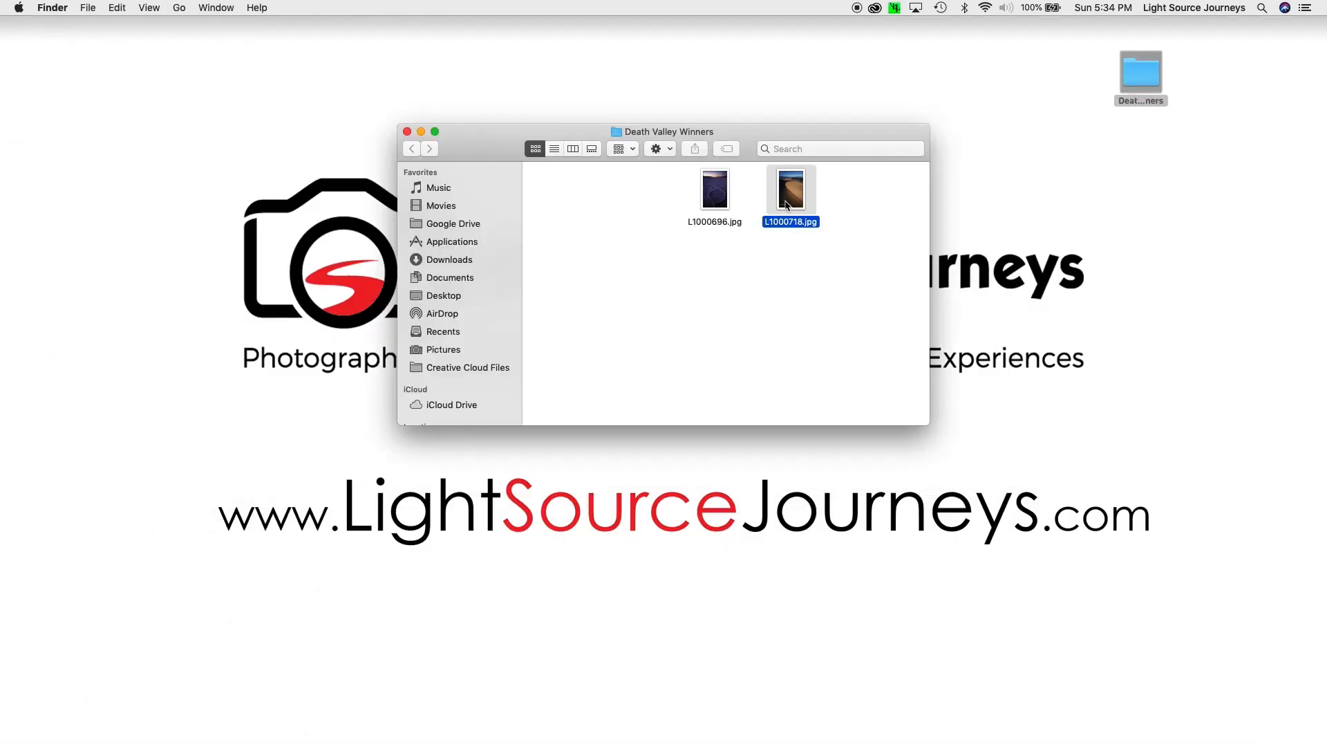
key("space")
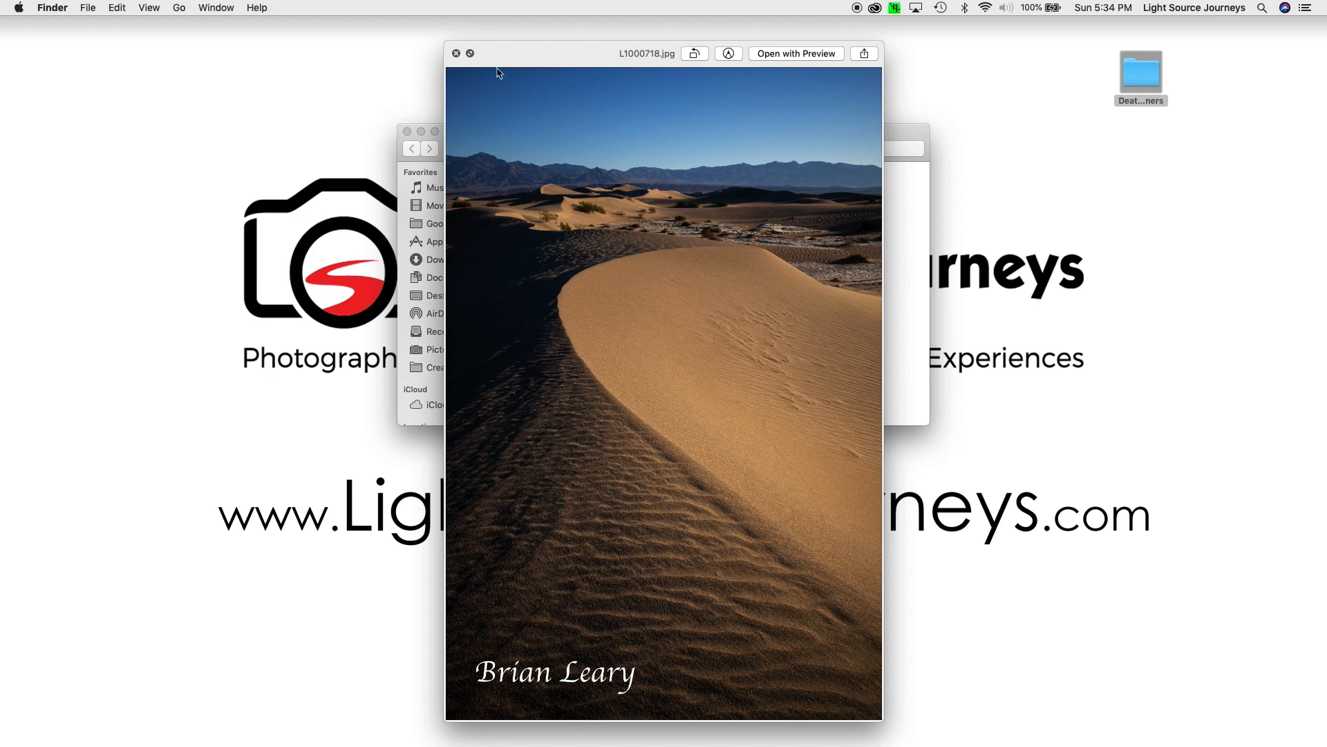
left_click(456, 54)
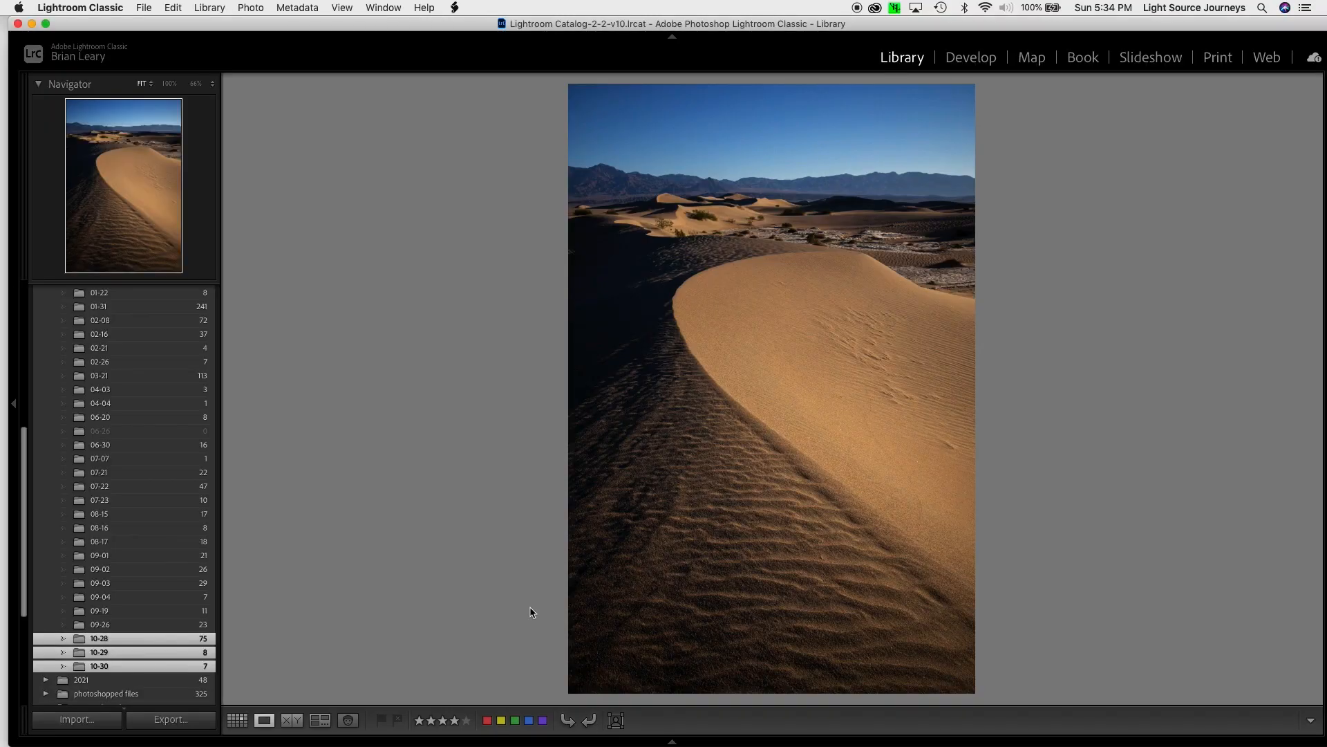
Step: Reopen the photo's export settings in Lightroom Classic, edit the signature watermark, and change its font to Avenir
left_click(196, 718)
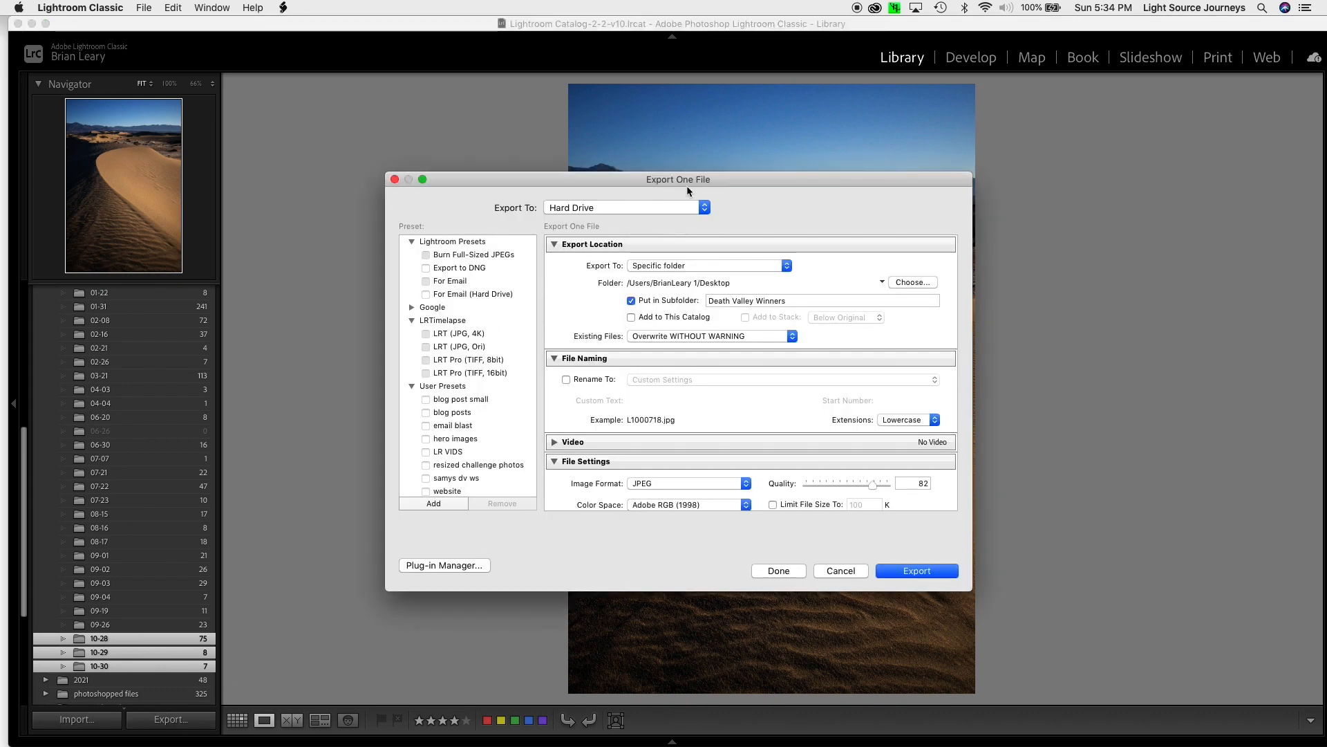
scroll(749, 338, "down", 5)
scroll(749, 338, "down", 4)
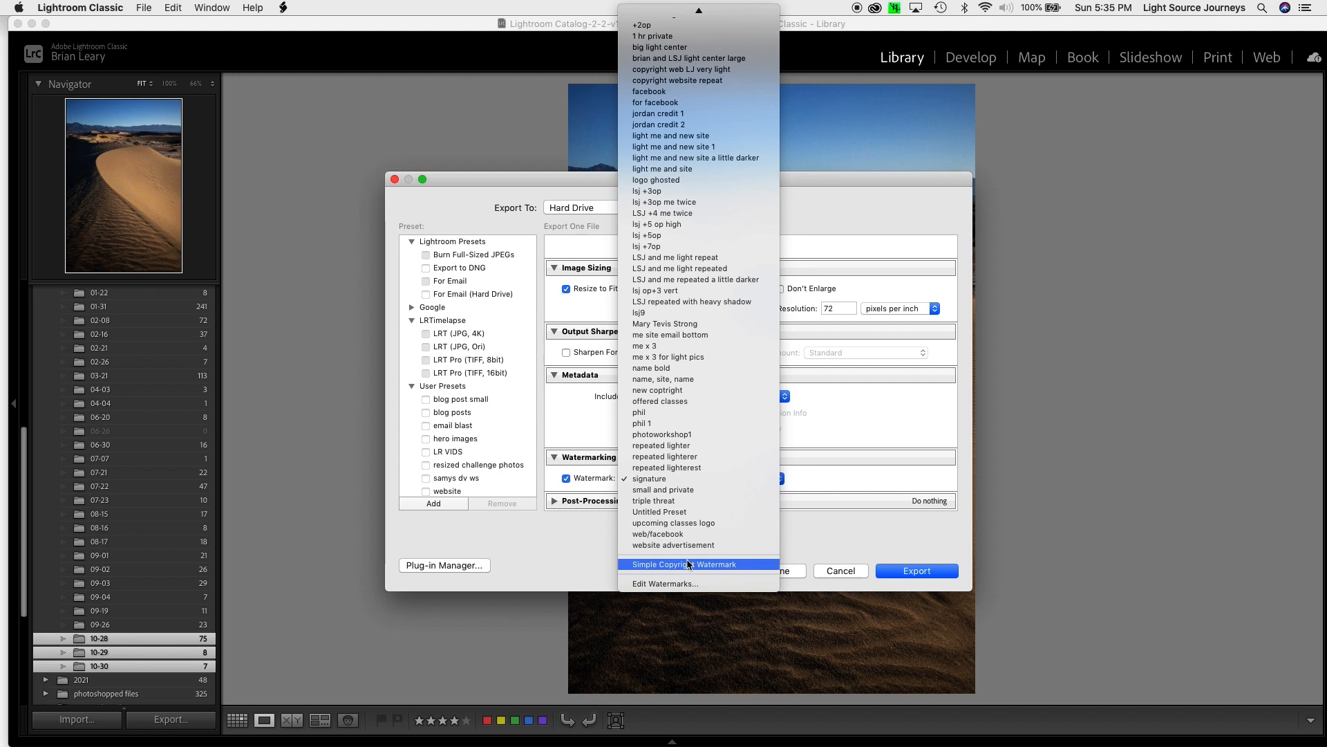
left_click(687, 581)
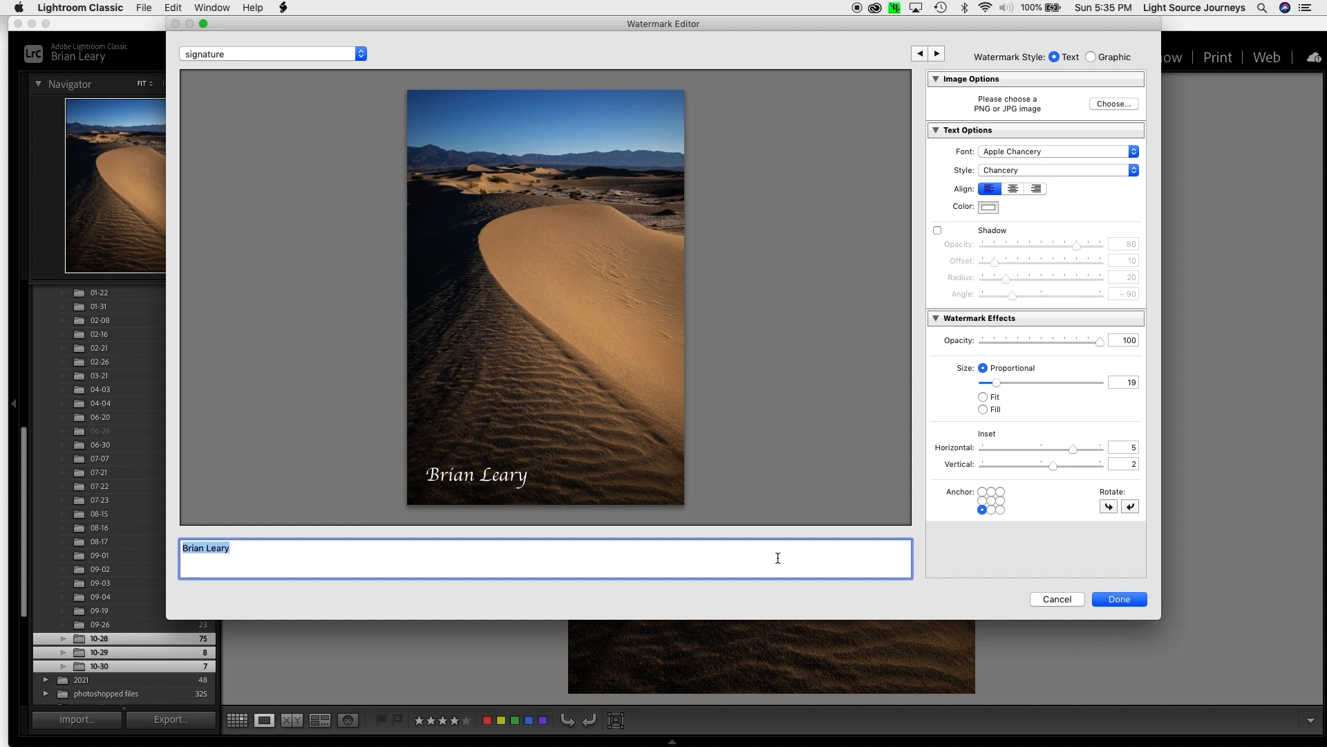
left_click(1071, 149)
left_click(1067, 318)
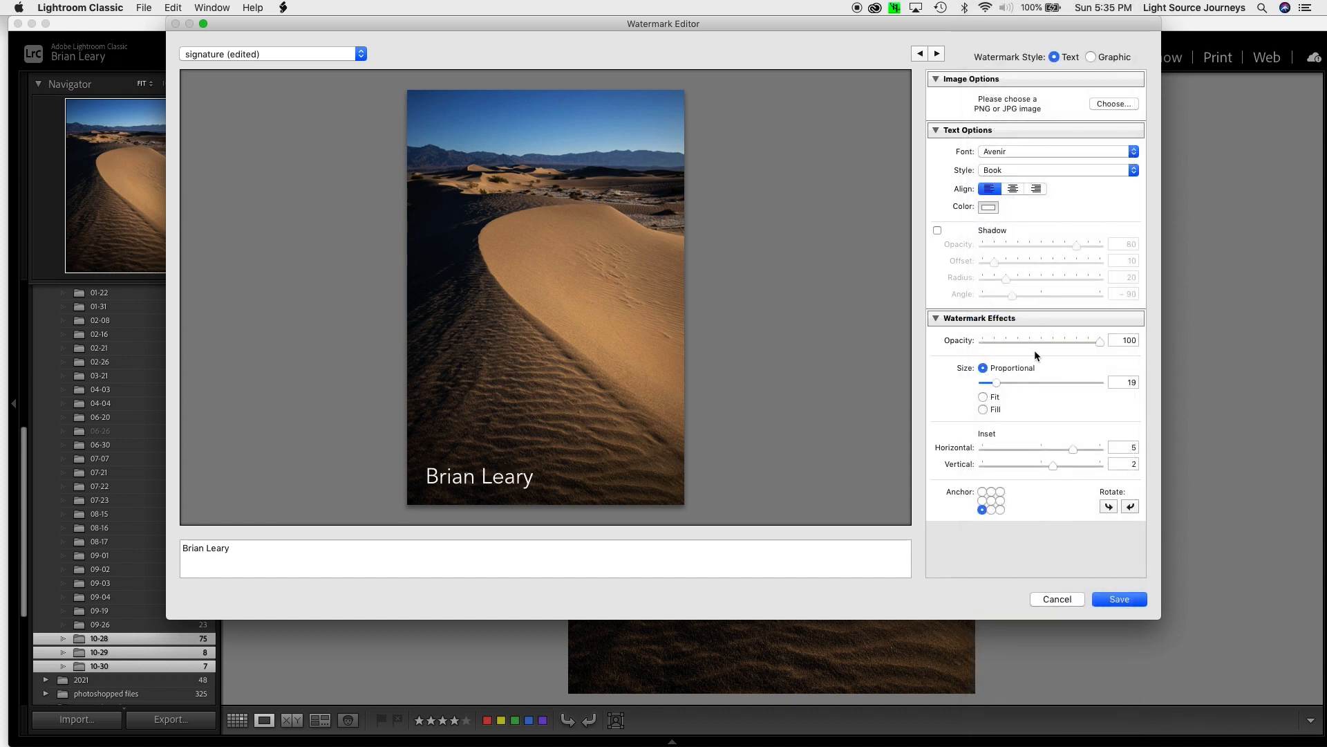
Step: Anchor the watermark at the image centre, enlarge it to size 43, and lower its opacity to 3
left_click(992, 501)
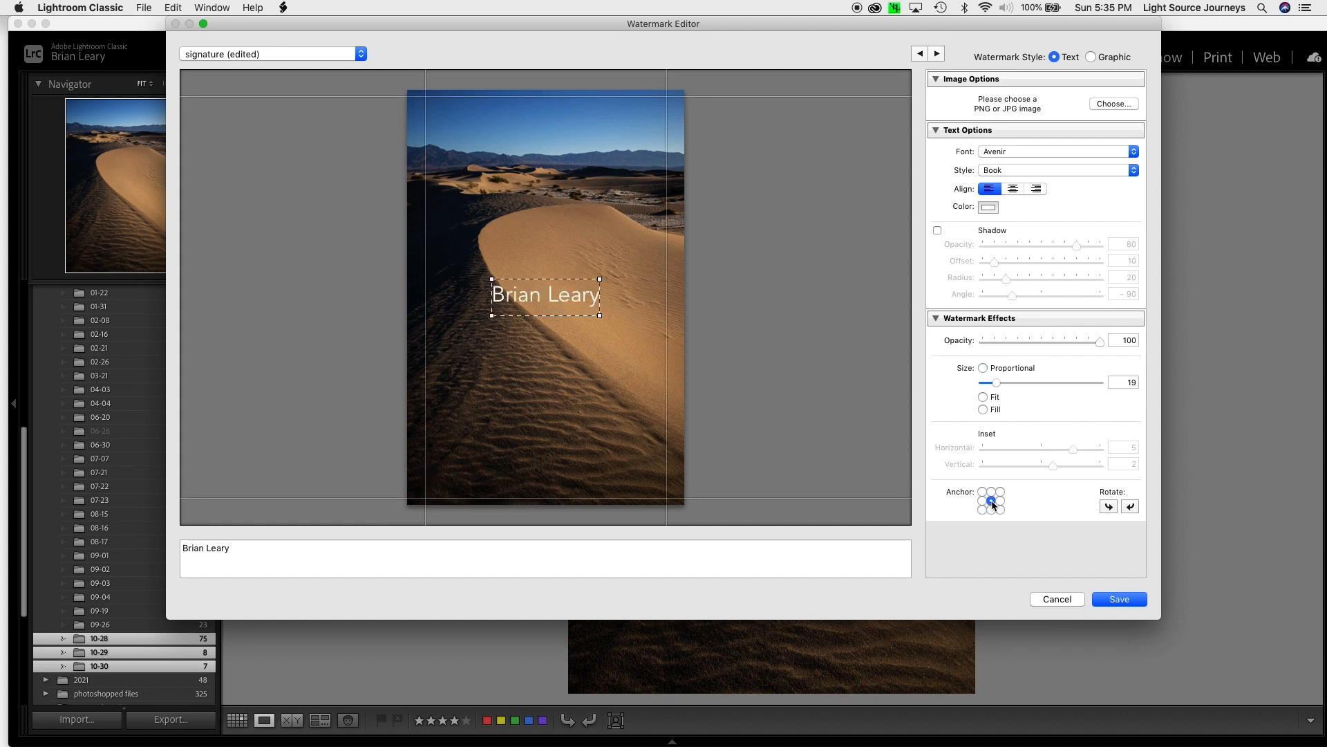
left_click_drag(997, 388, 1017, 385)
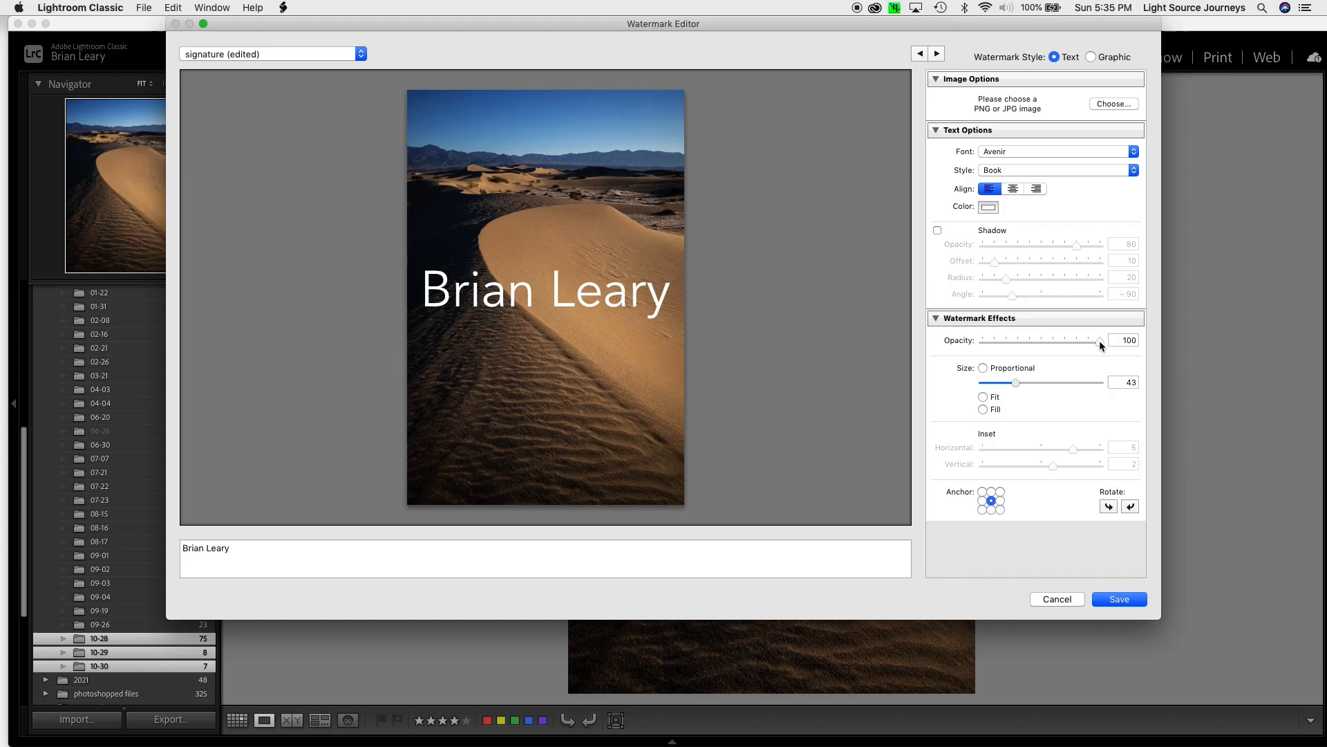
left_click_drag(1099, 341, 987, 351)
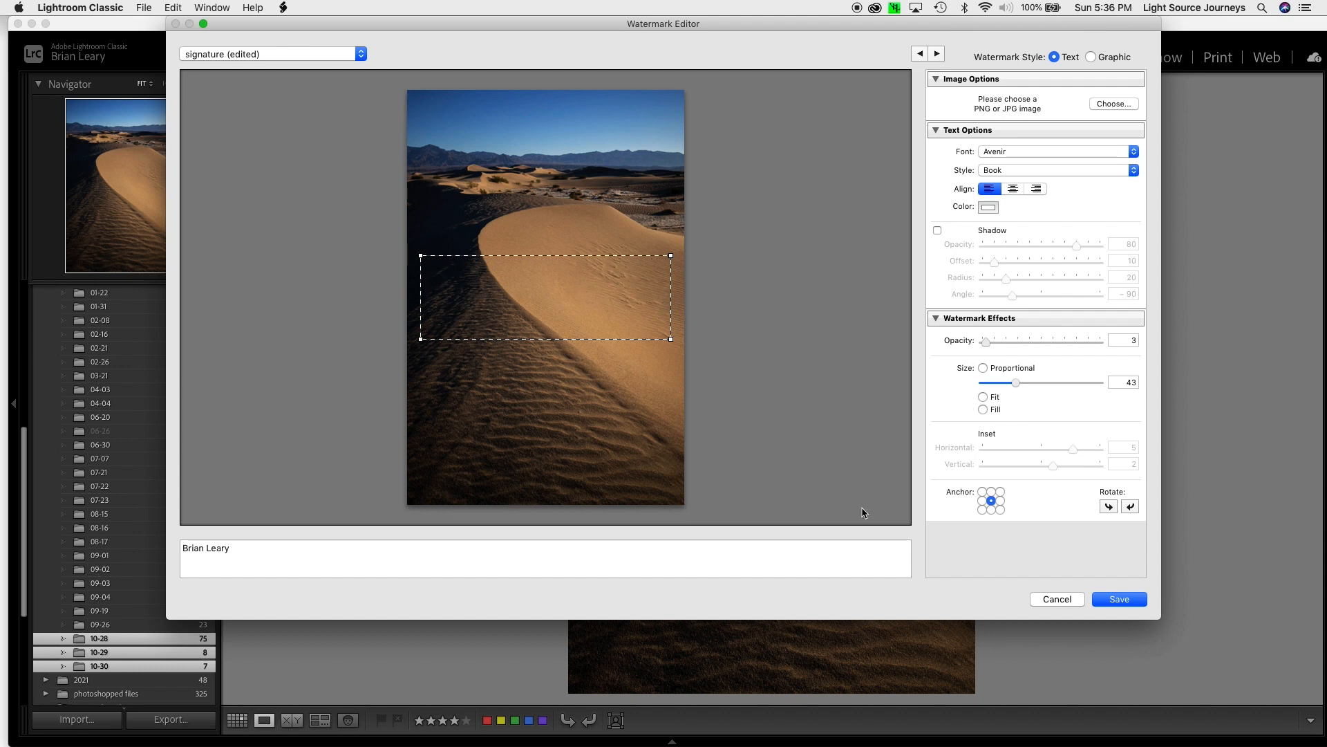
Step: Anchor the watermark at the image's top centre, repeat the photographer's name on several lines of its text, and lower its opacity to 2
left_click(993, 492)
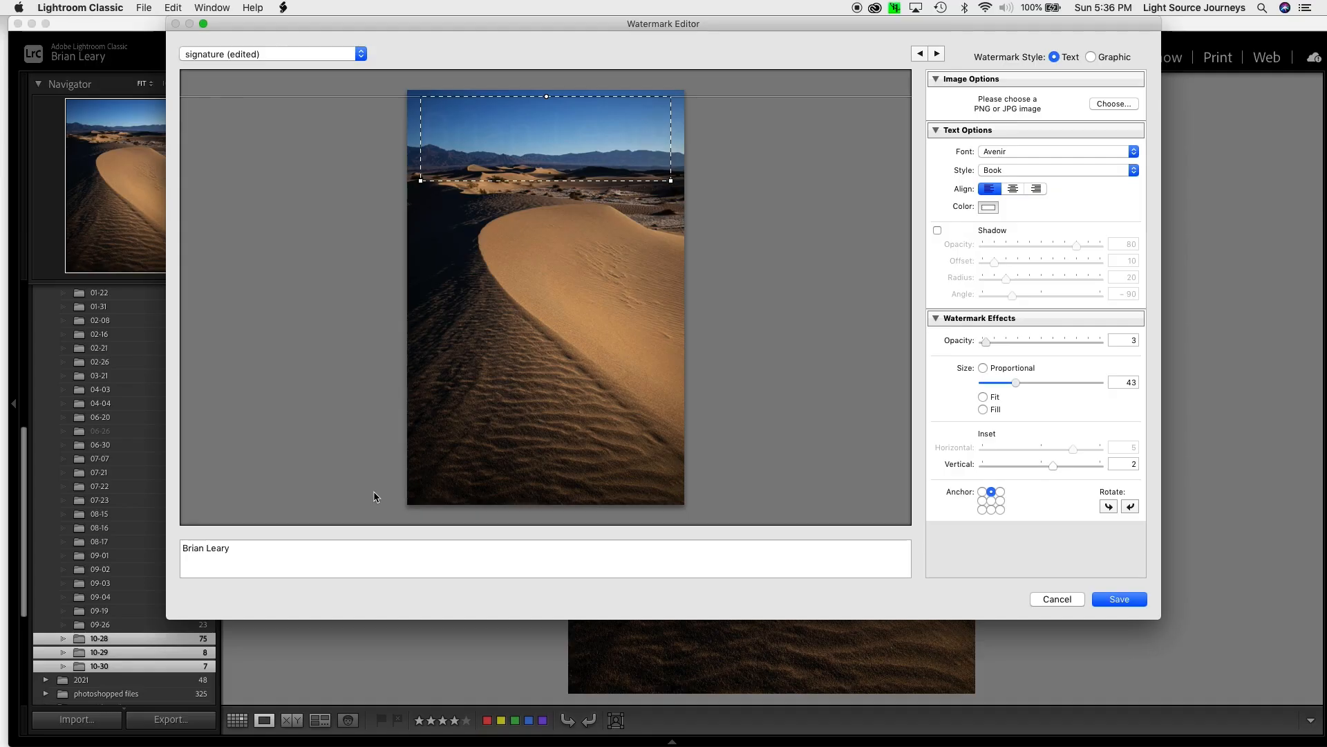
triple_click(234, 550)
key("super+c")
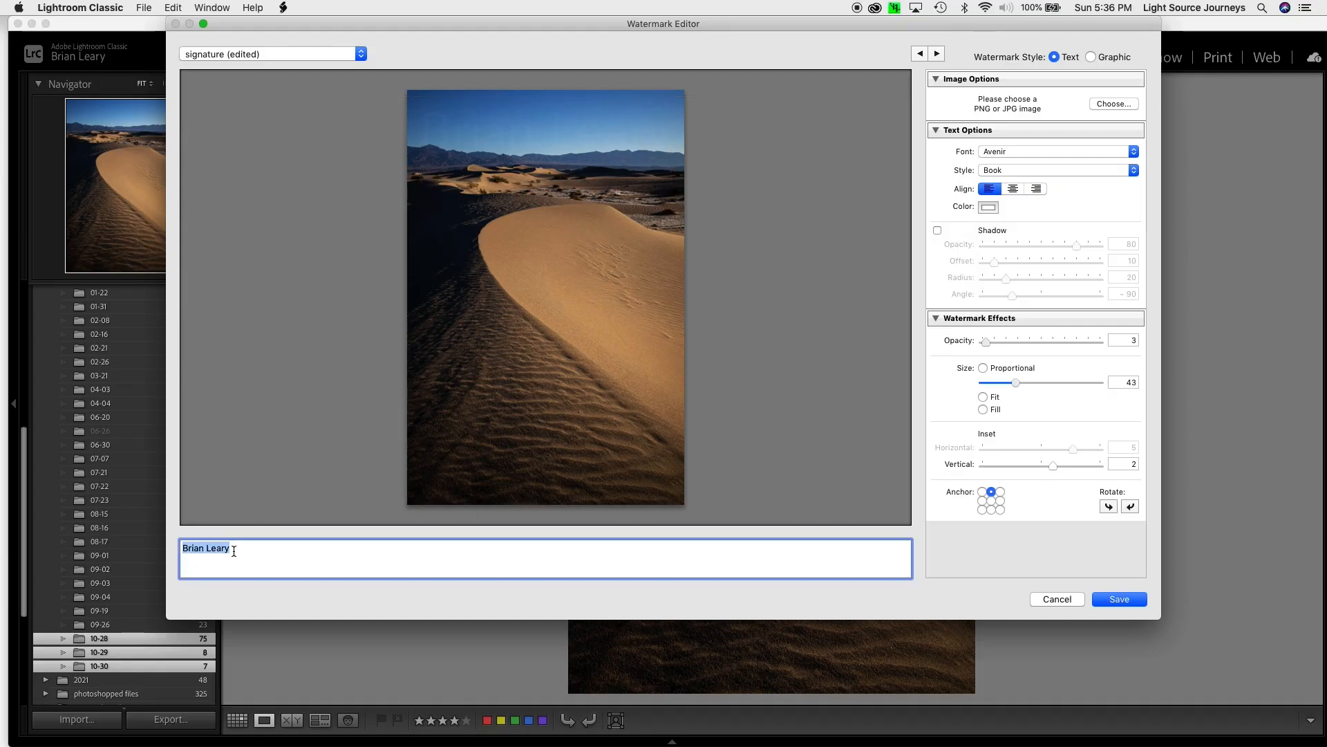
left_click(234, 551)
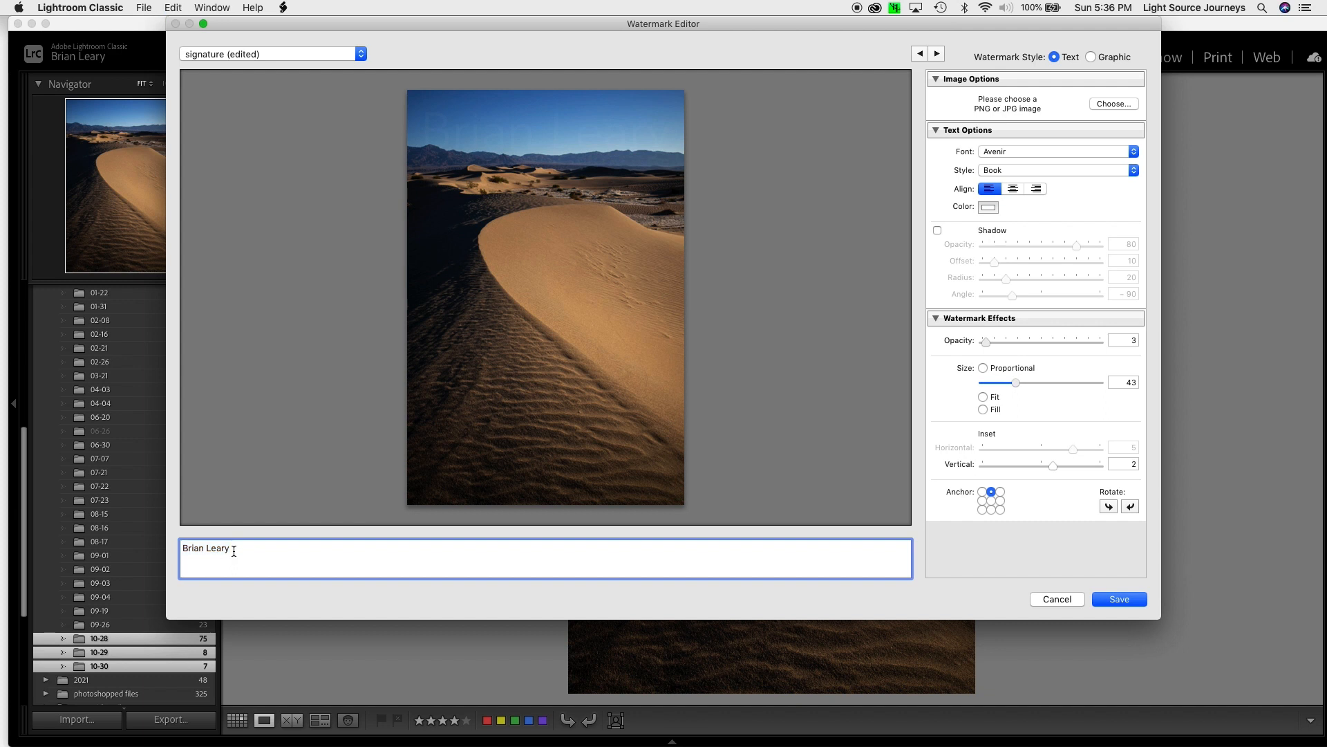
key("Return")
key("super+v")
key("Return")
key("super+v")
key("super+z")
key("super+v")
key("super+z")
key("super+v")
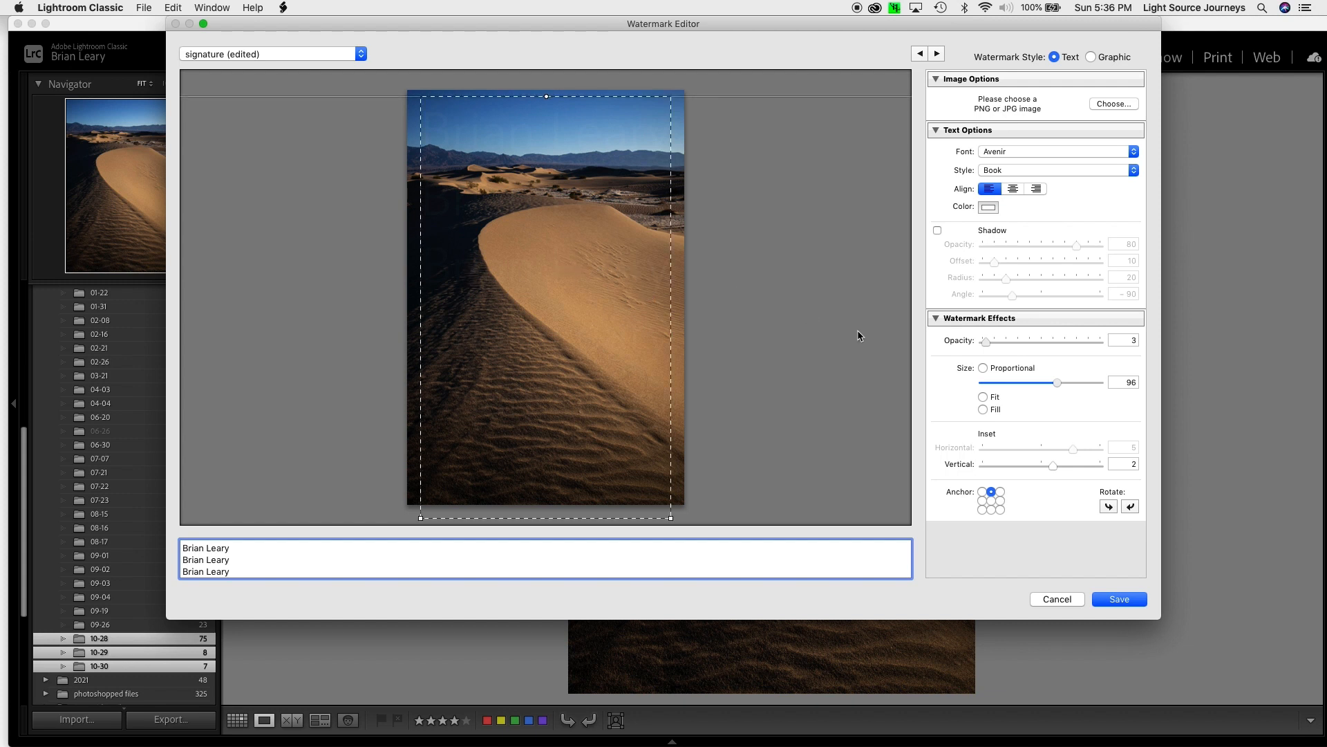
left_click(985, 340)
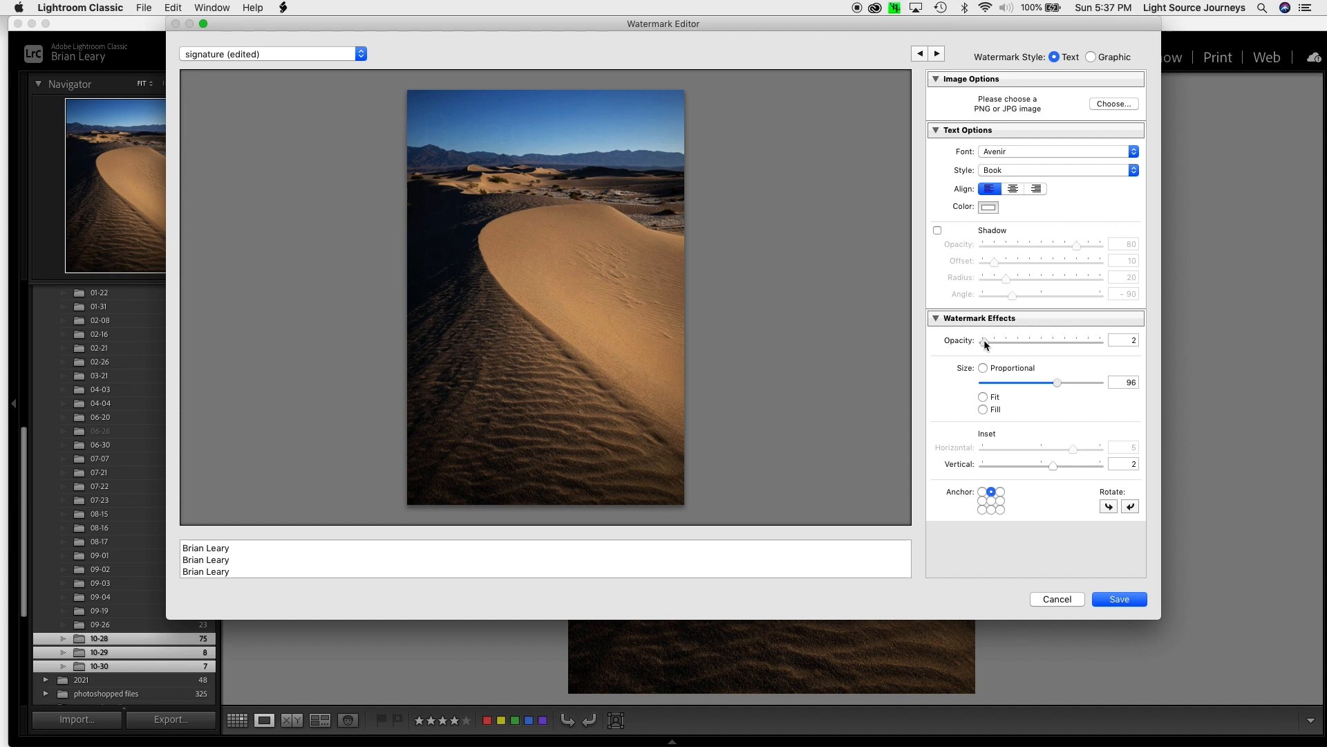
Step: Save the edited watermark as a new preset named "multiple personality" and export the photo with it applied
left_click(1118, 600)
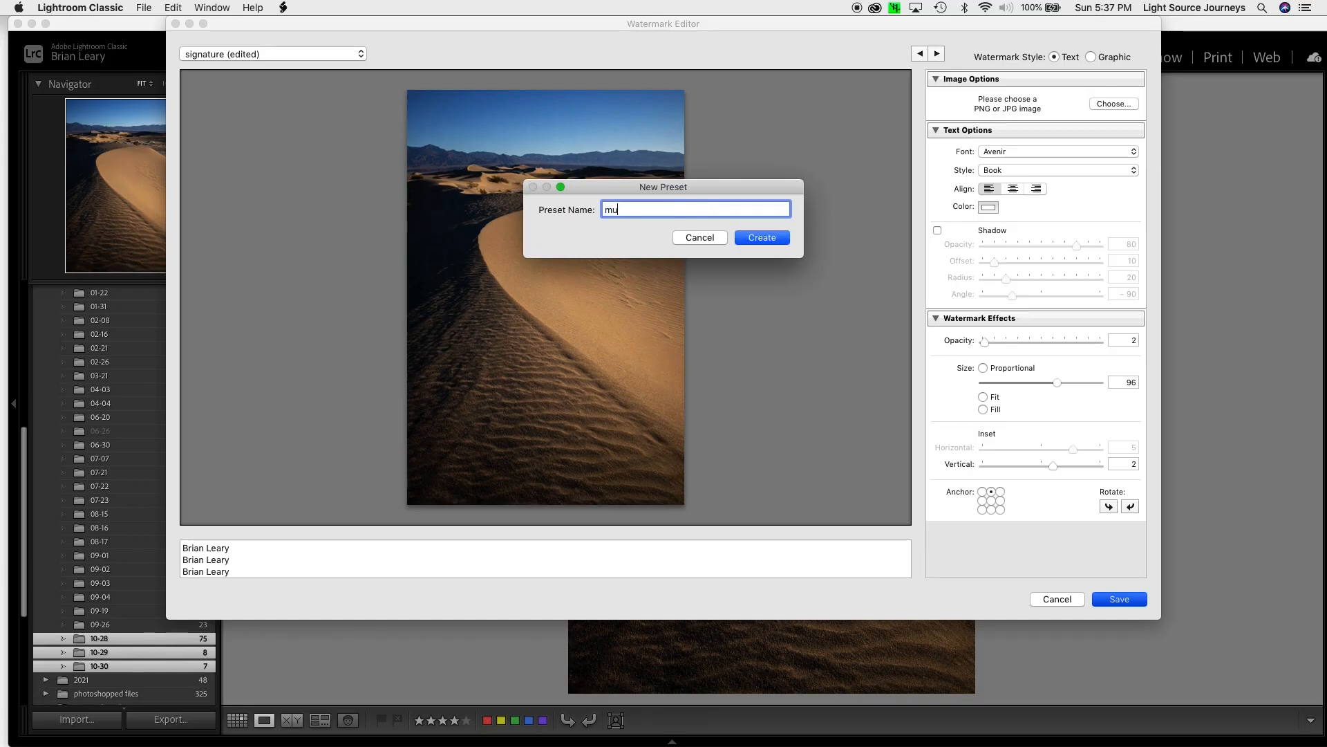
type("multiple personality")
left_click(773, 235)
left_click(924, 570)
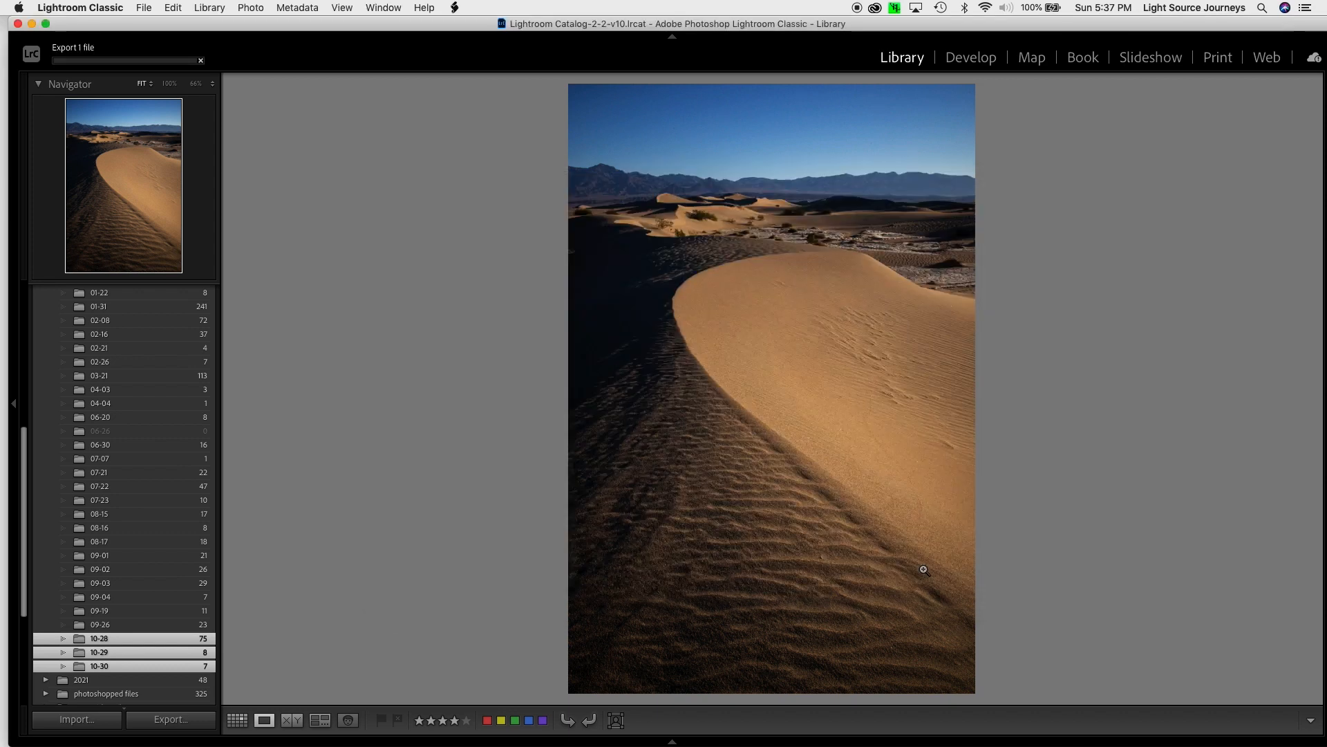
Step: Switch to Finder, open the Death Valley Winners folder on the desktop, and preview the exported L1000718.jpg in full screen
left_click(31, 24)
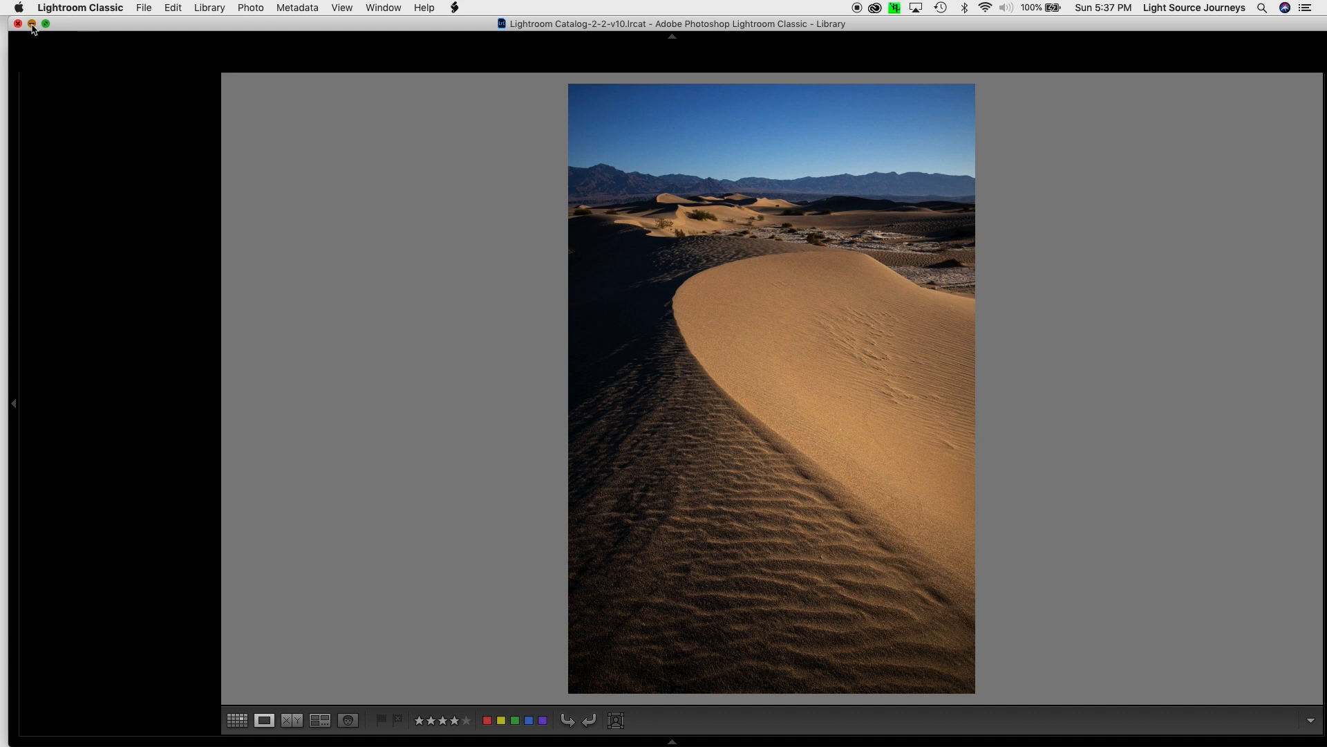
double_click(1140, 79)
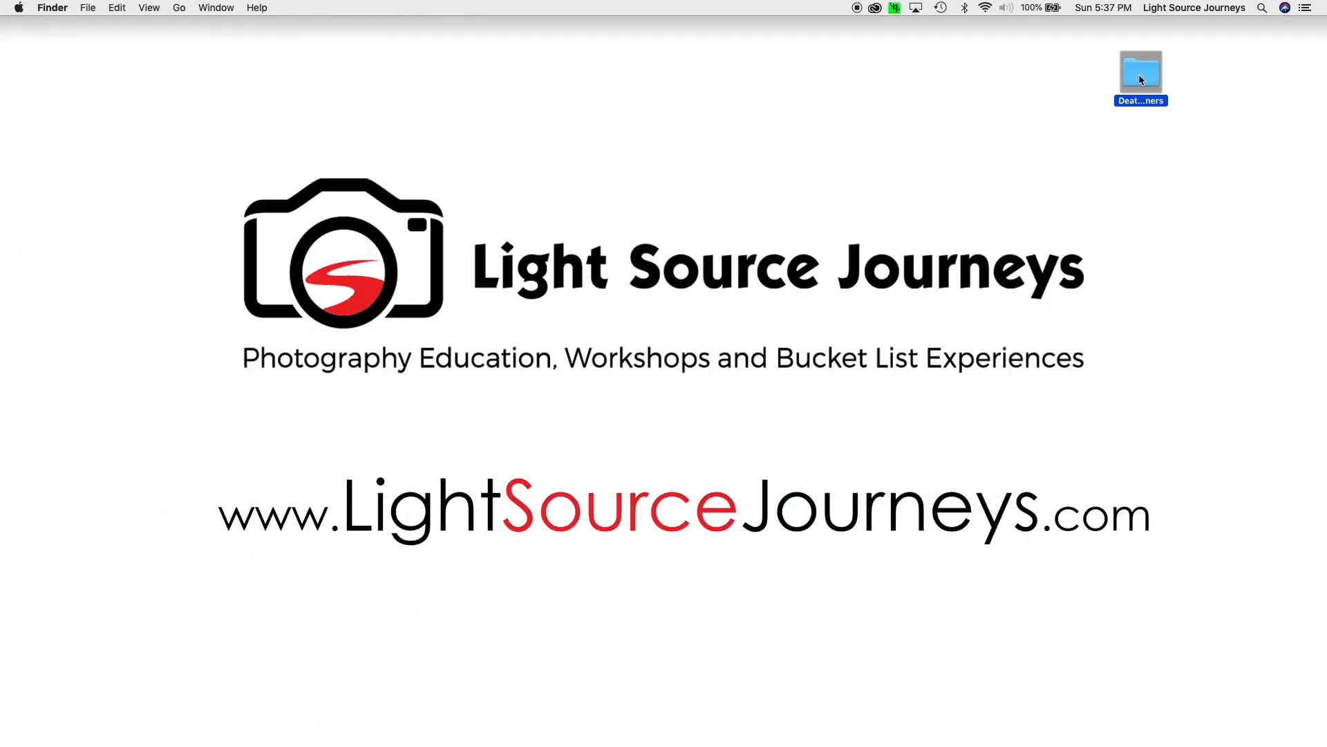
left_click(790, 202)
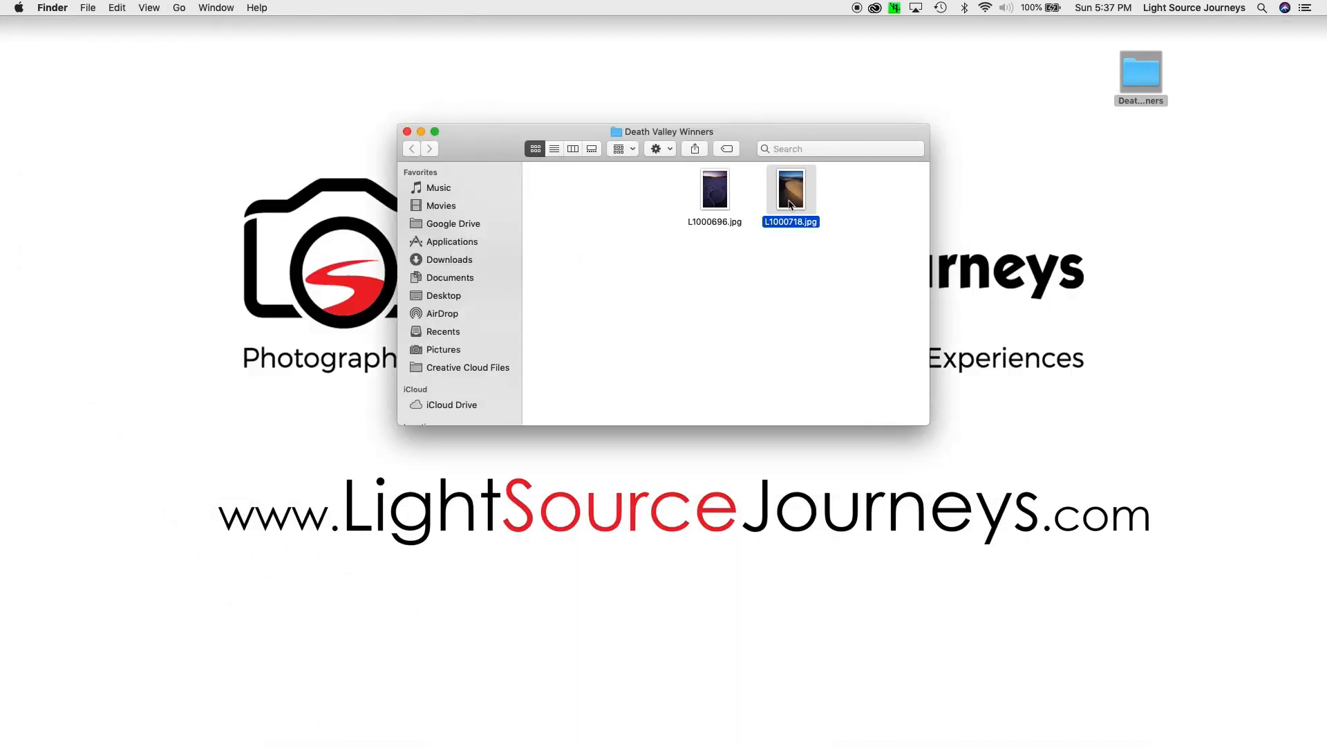
key("space")
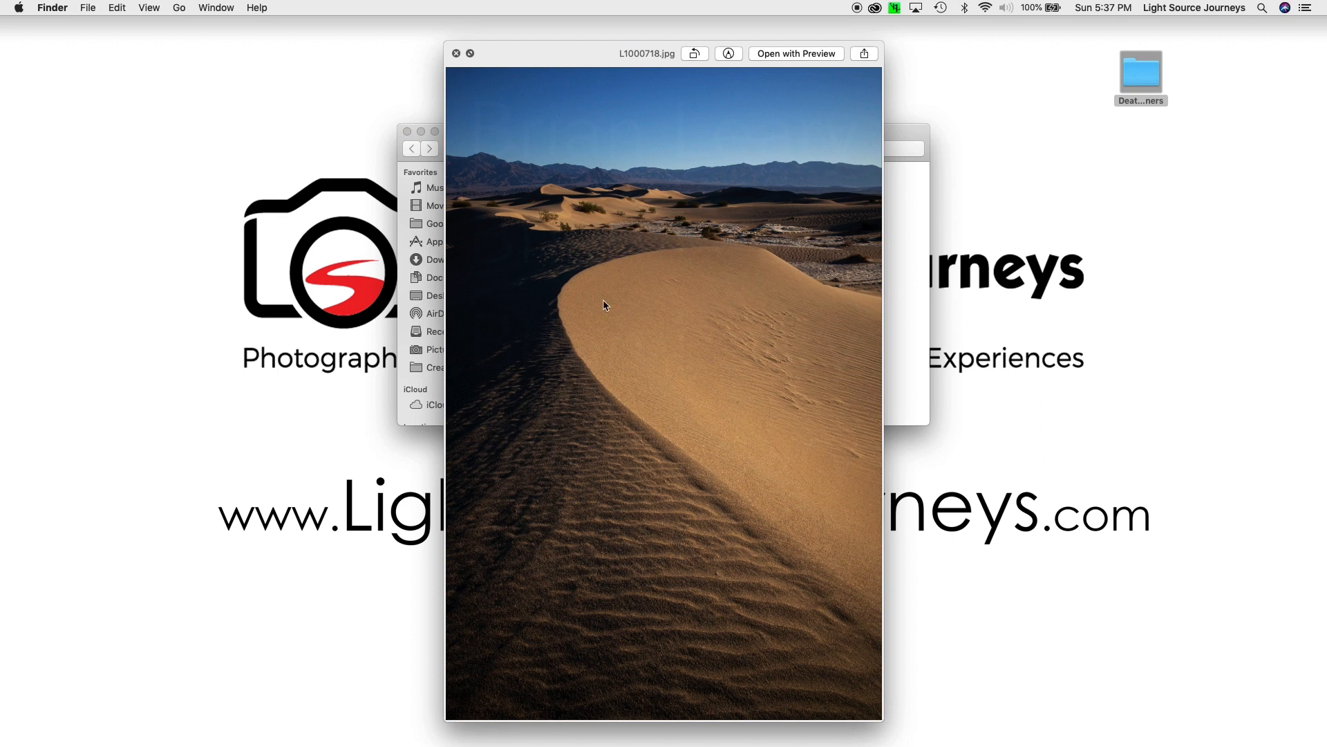
left_click(470, 53)
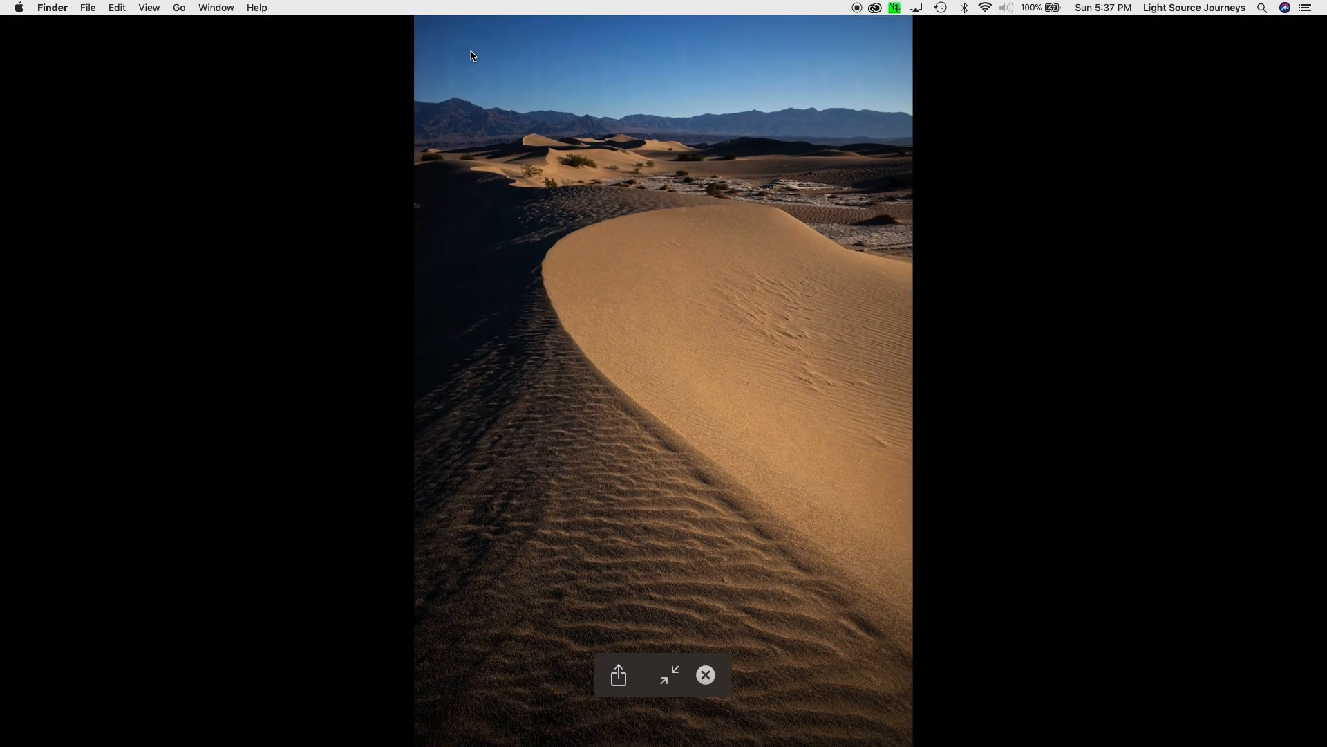